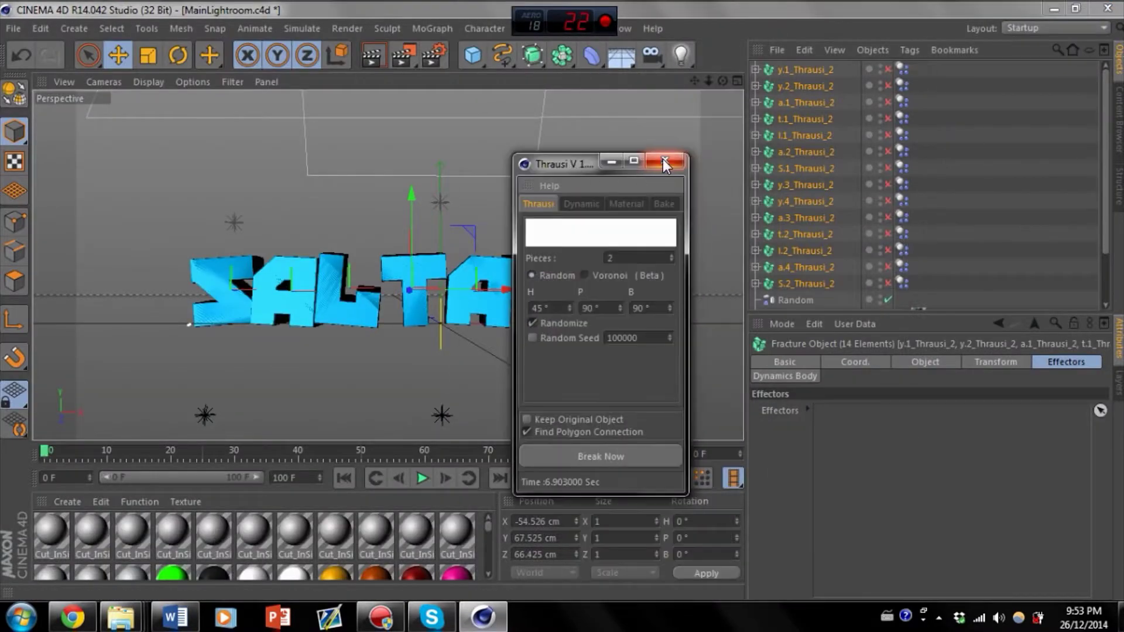
Break the two remaining selected MoText objects with Thrausi, using 4 pieces
click(665, 164)
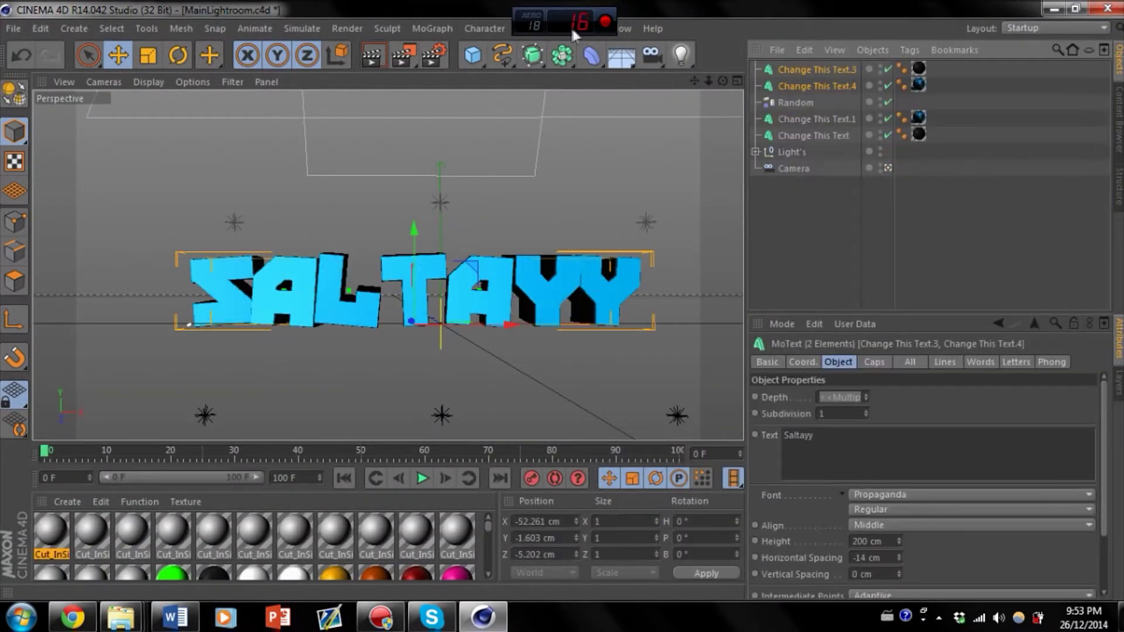
click(576, 29)
click(530, 28)
click(679, 76)
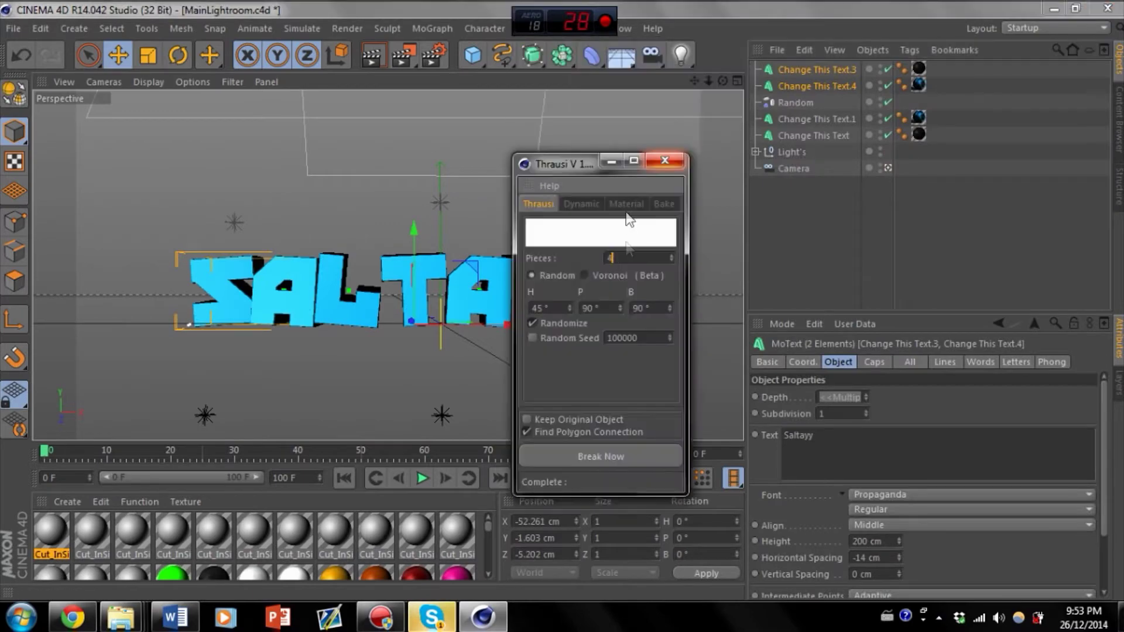
click(585, 456)
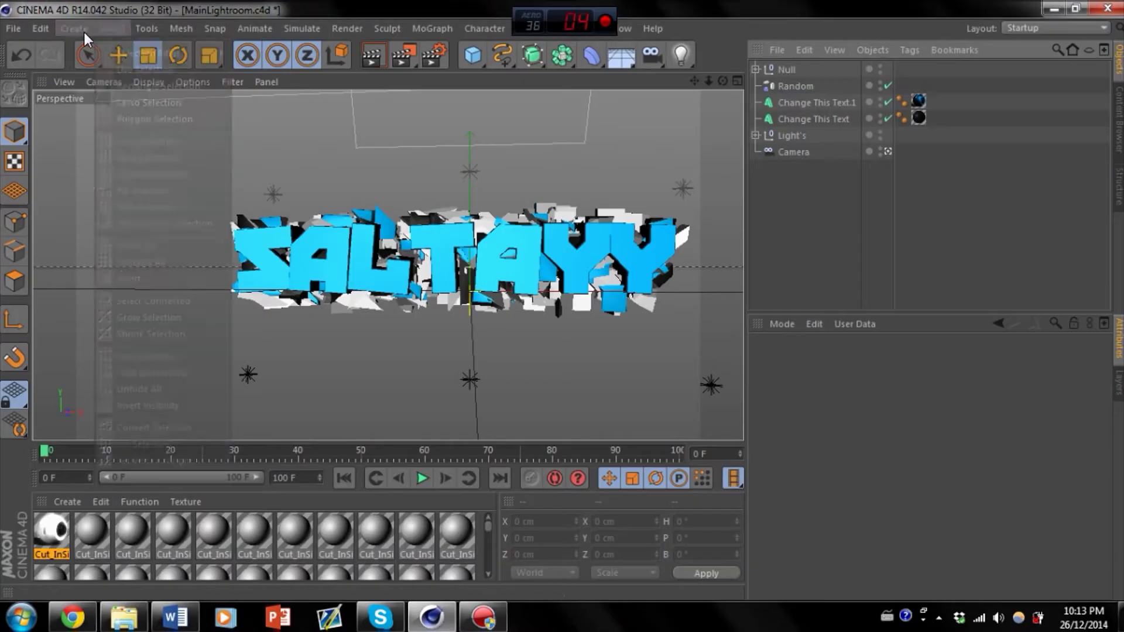
Add a torus primitive and shift it slightly along the X axis to line up with the text
mouse_move(82, 31)
mouse_move(76, 54)
click(161, 229)
drag(470, 193, 472, 217)
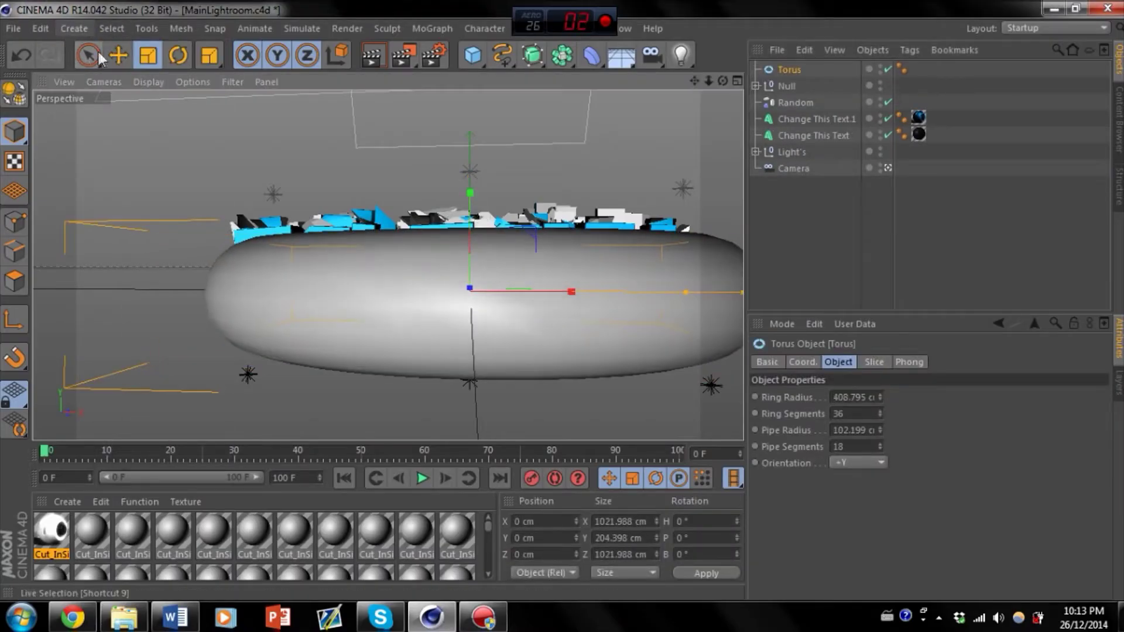
click(118, 55)
drag(479, 306, 460, 308)
Resize the torus into a thin, slightly narrower ring and lower it around the base of the text
click(148, 55)
drag(716, 293, 667, 293)
drag(445, 197, 444, 185)
click(125, 51)
drag(447, 236, 448, 258)
click(791, 217)
Add a disc primitive and scale it up to about 455%, roughly the width of the torus ring
click(75, 28)
mouse_move(97, 50)
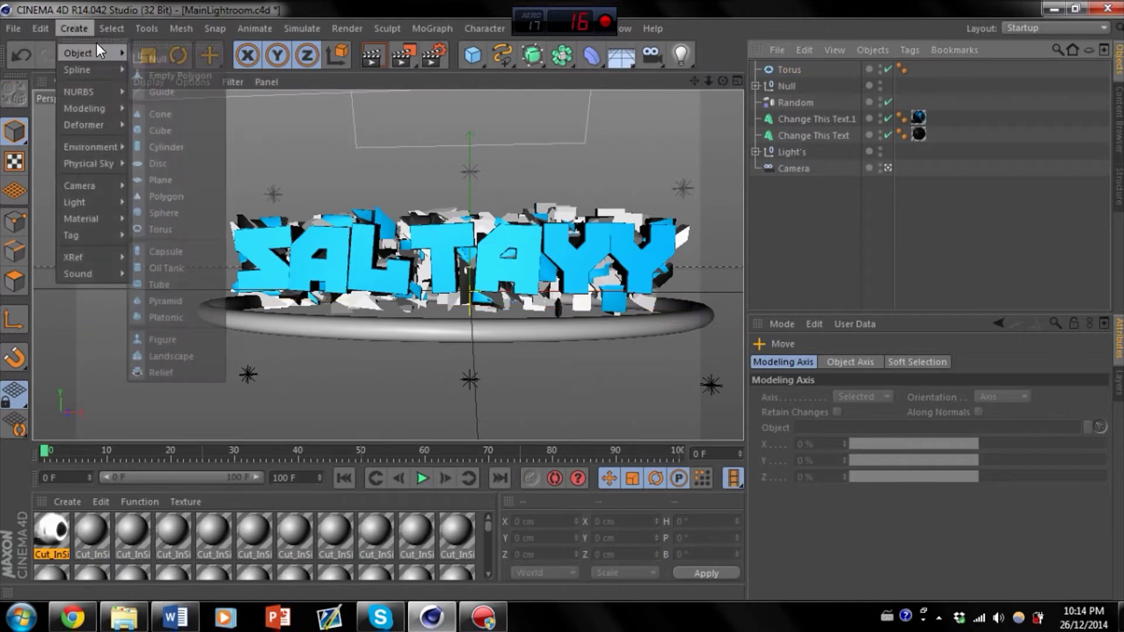
click(158, 164)
key(t)
drag(469, 210, 469, 1)
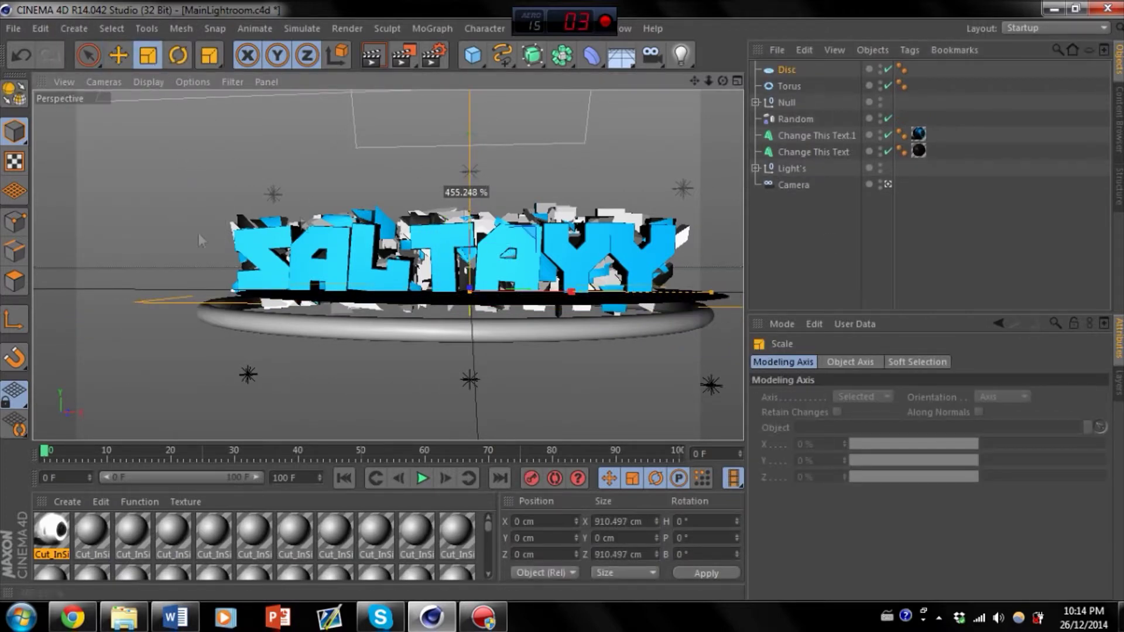
Move the disc into the torus ring at about X -21 cm, Y -28 cm, and render to the Picture Viewer
key(e)
drag(469, 303, 507, 310)
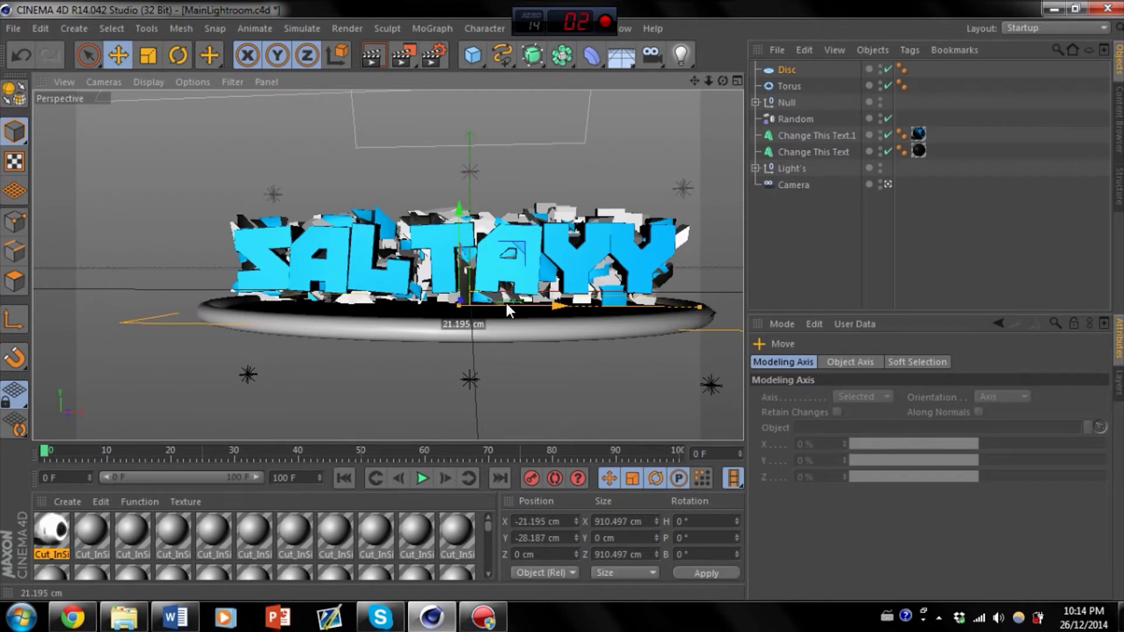
click(403, 56)
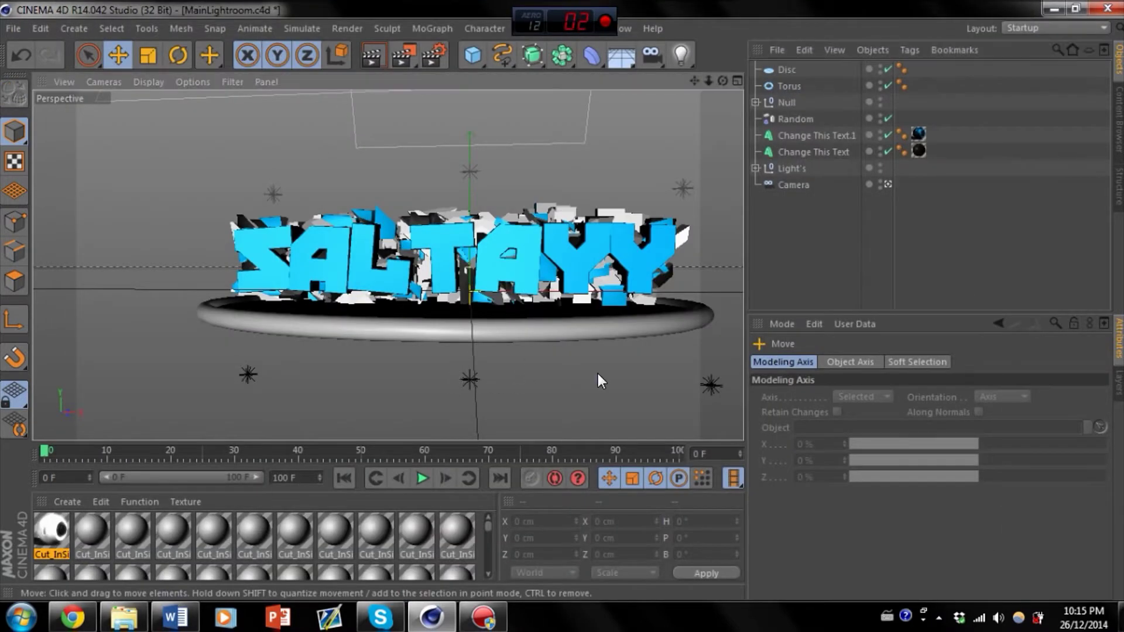
Select all objects except the camera and the light group's null, and shift them along X to about 41 cm
alt+drag(598, 373, 546, 378)
key(ctrl+a)
ctrl+click(794, 185)
ctrl+click(800, 172)
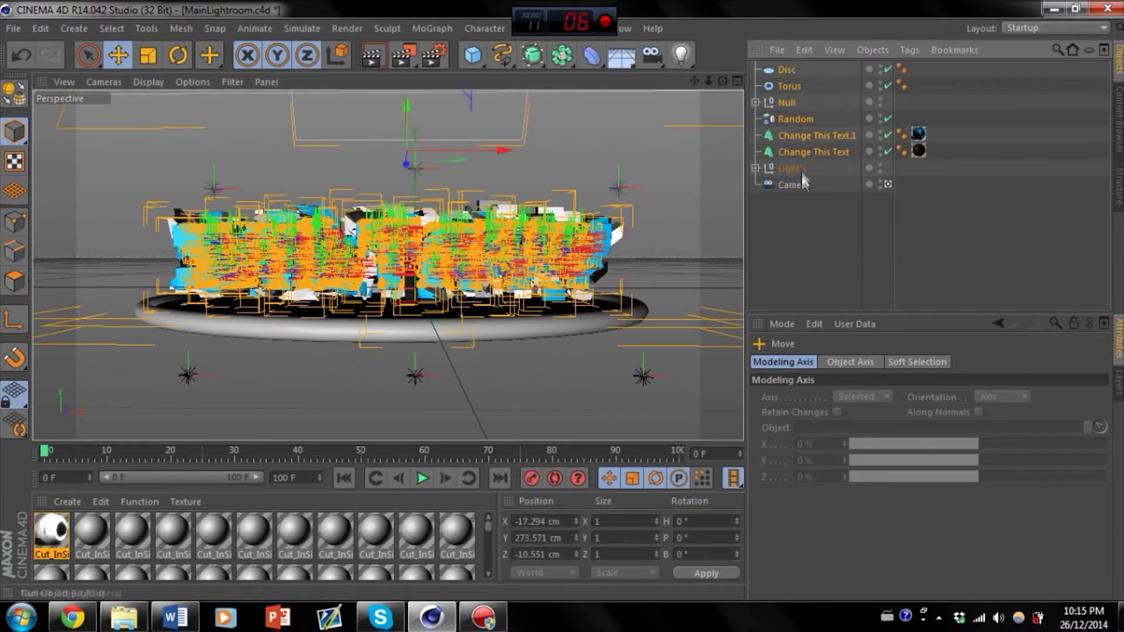
drag(498, 150, 535, 357)
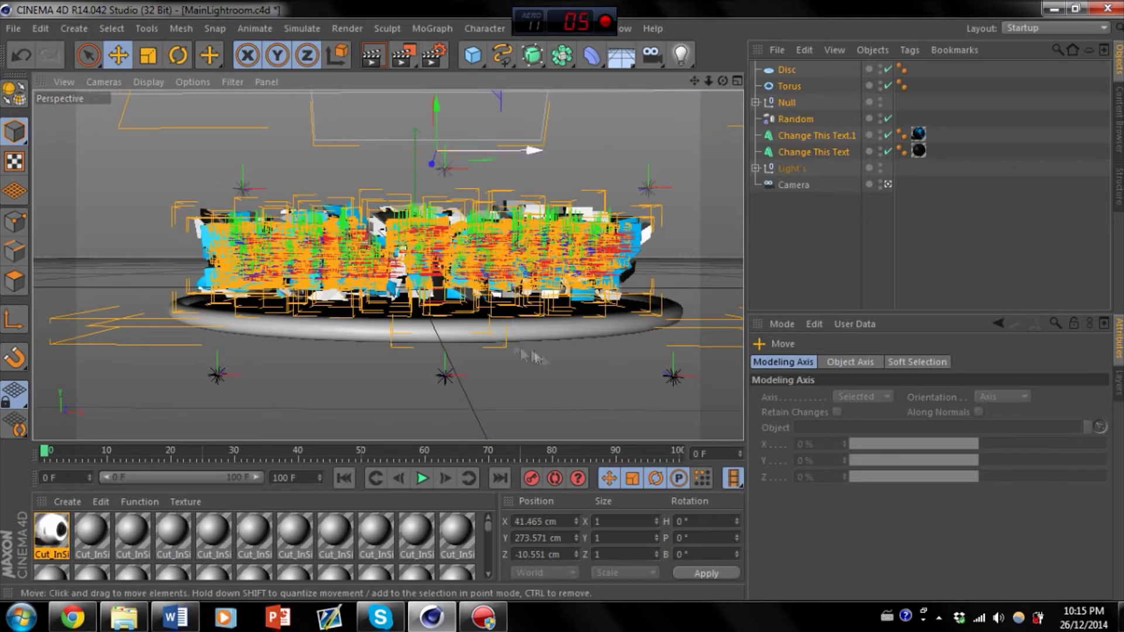
click(535, 389)
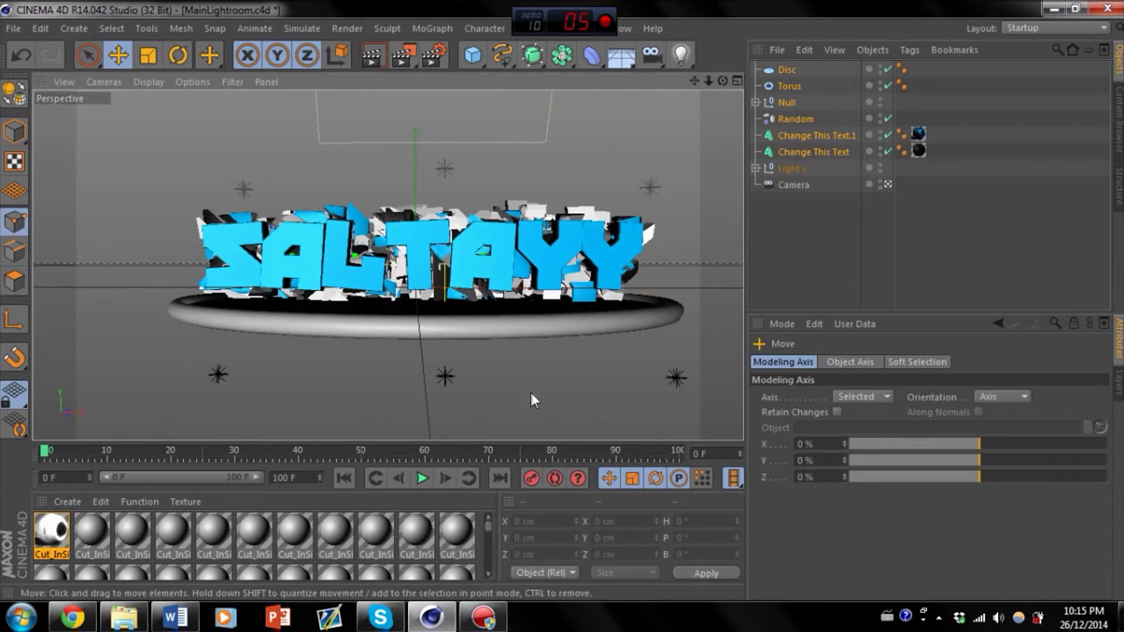
Select the disc and torus together and nudge them slightly along the X axis under the text
scroll(431, 303, down, 2)
scroll(431, 303, up, 2)
drag(848, 63, 790, 88)
drag(496, 301, 490, 300)
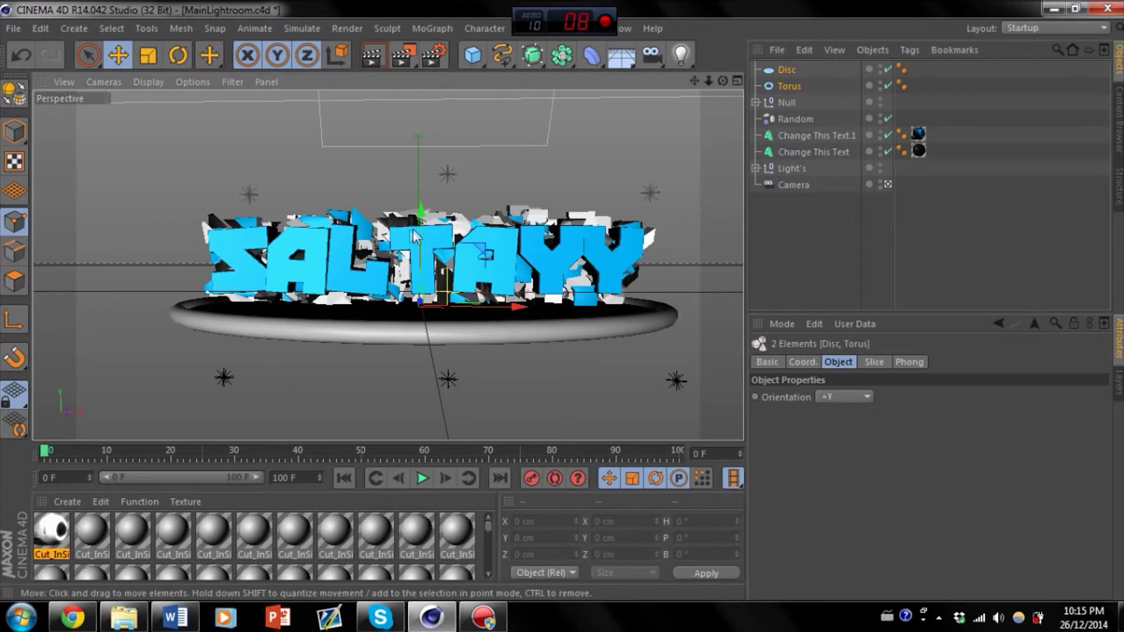
click(483, 617)
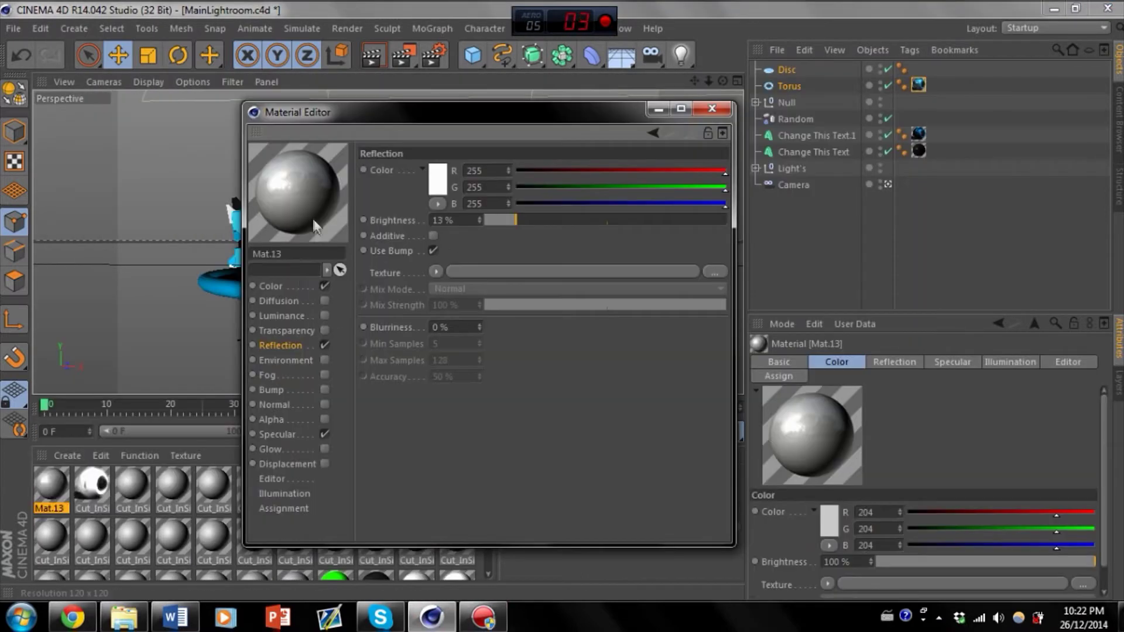
Show Mat.13 on a rounded cube preview and turn on its Glow channel
right_click(314, 225)
click(351, 494)
click(323, 449)
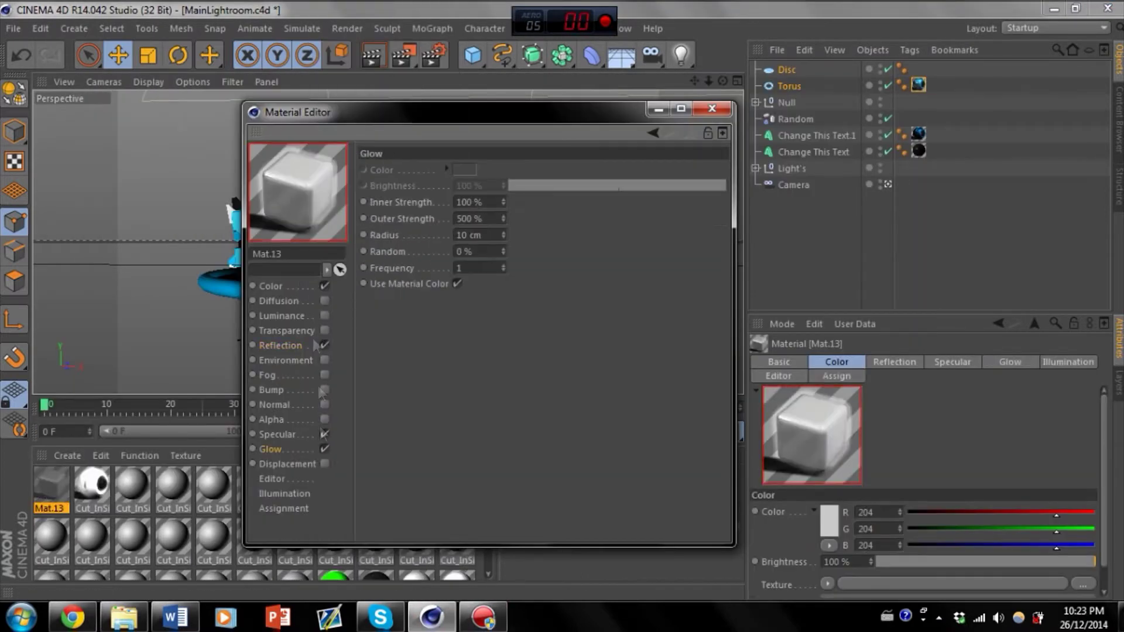
Set Mat.13's glow outer strength to 50% and close the Material Editor
click(275, 286)
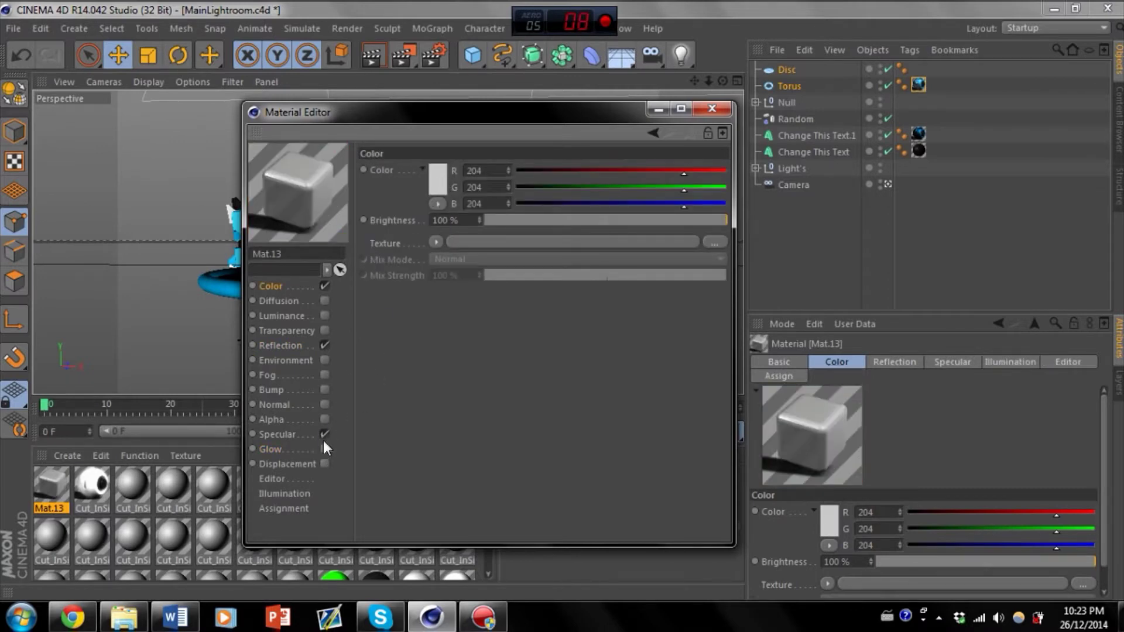
click(275, 449)
double_click(472, 219)
text(50)
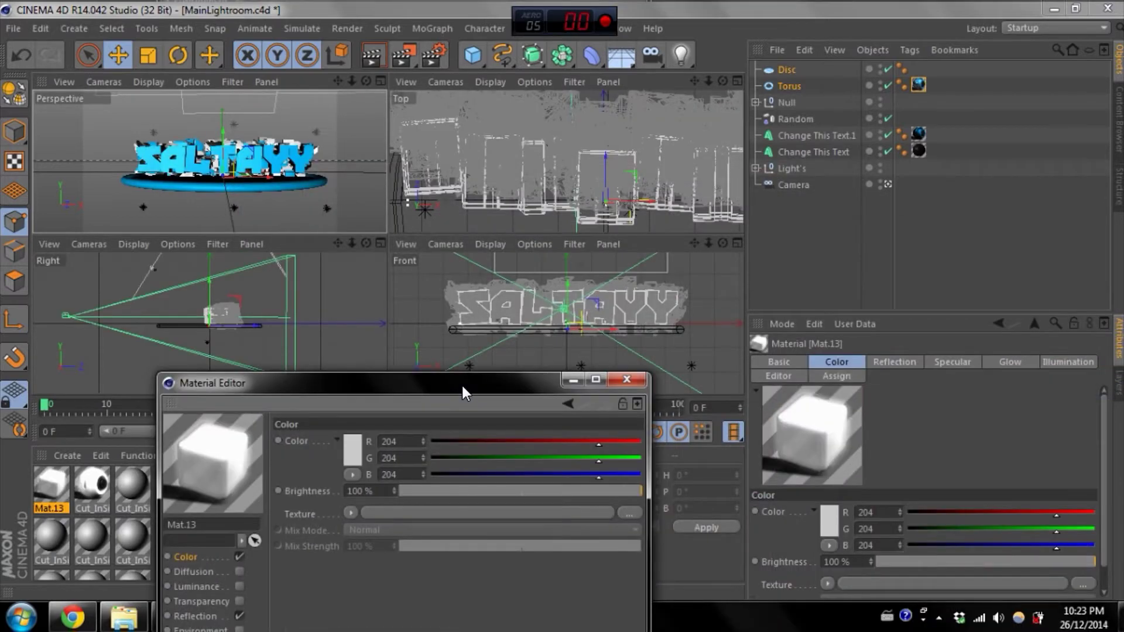
drag(461, 384, 522, 216)
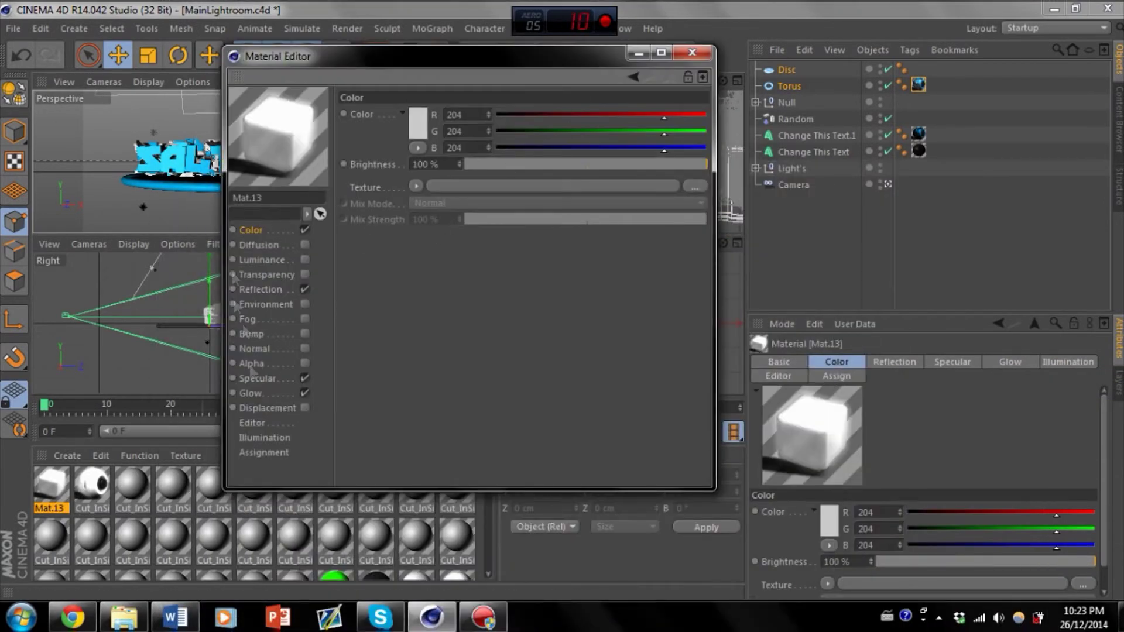
click(692, 52)
Apply Mat.13 to the disc, maximize the perspective view, and select the disc
drag(51, 485, 791, 69)
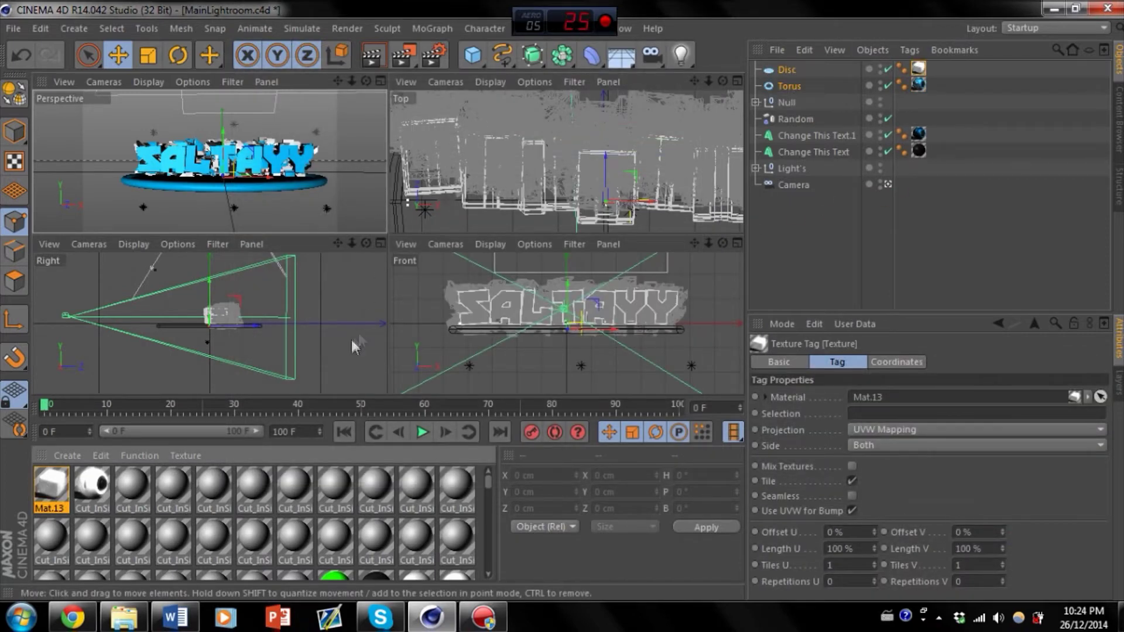
click(737, 82)
click(737, 82)
click(380, 81)
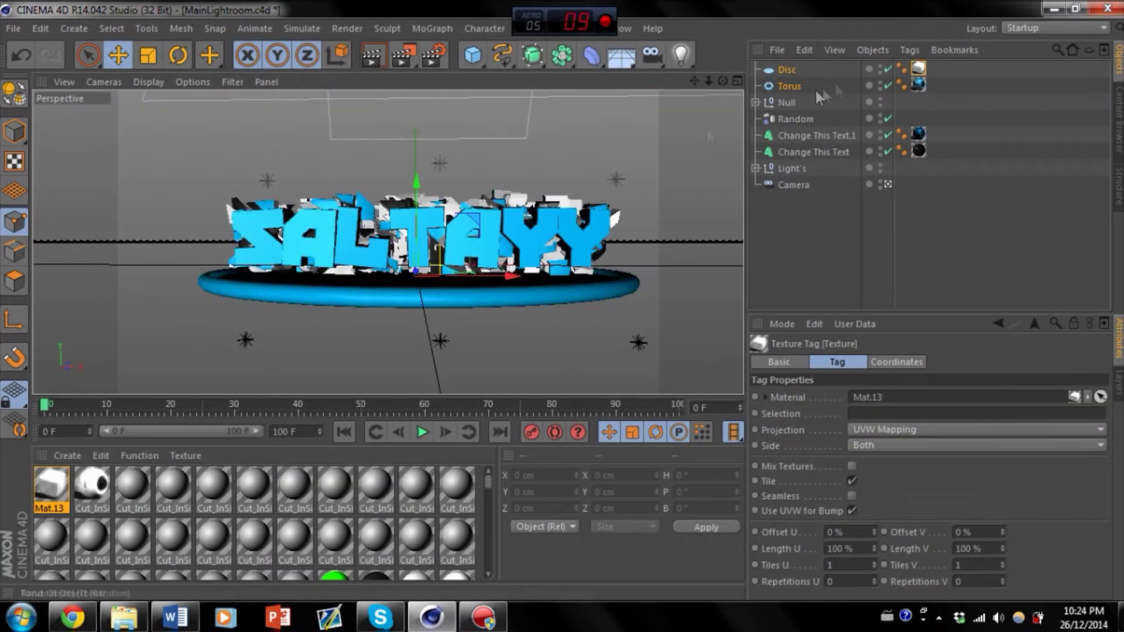
click(782, 71)
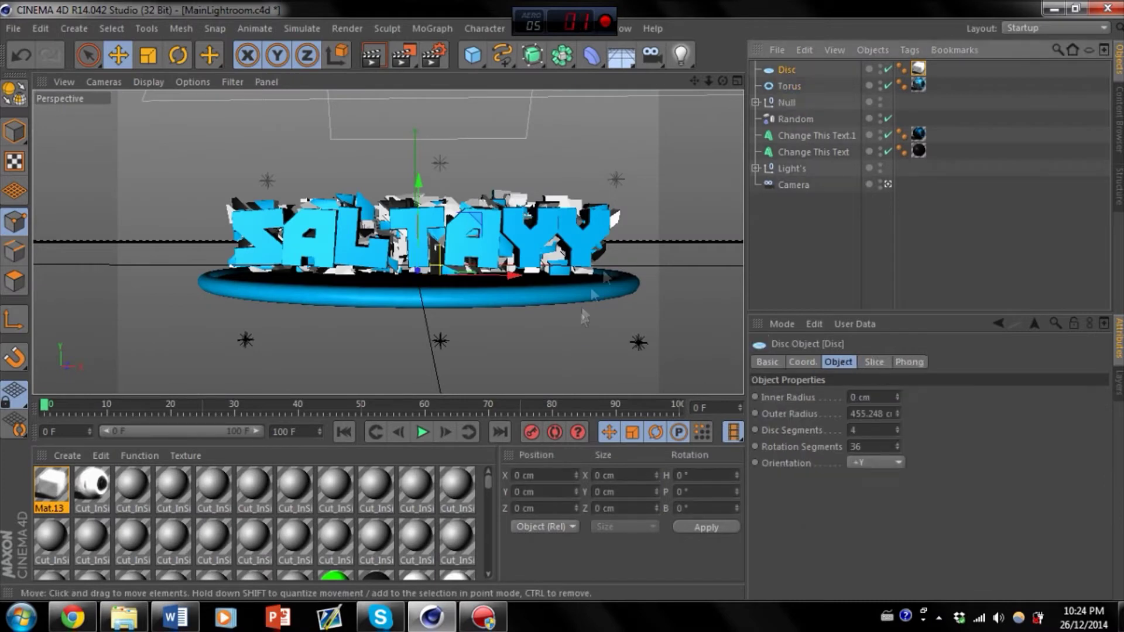
Open the disc's Mat.13 material and try different preview shapes, ending with the Object preview
click(917, 69)
double_click(917, 69)
right_click(313, 194)
click(383, 347)
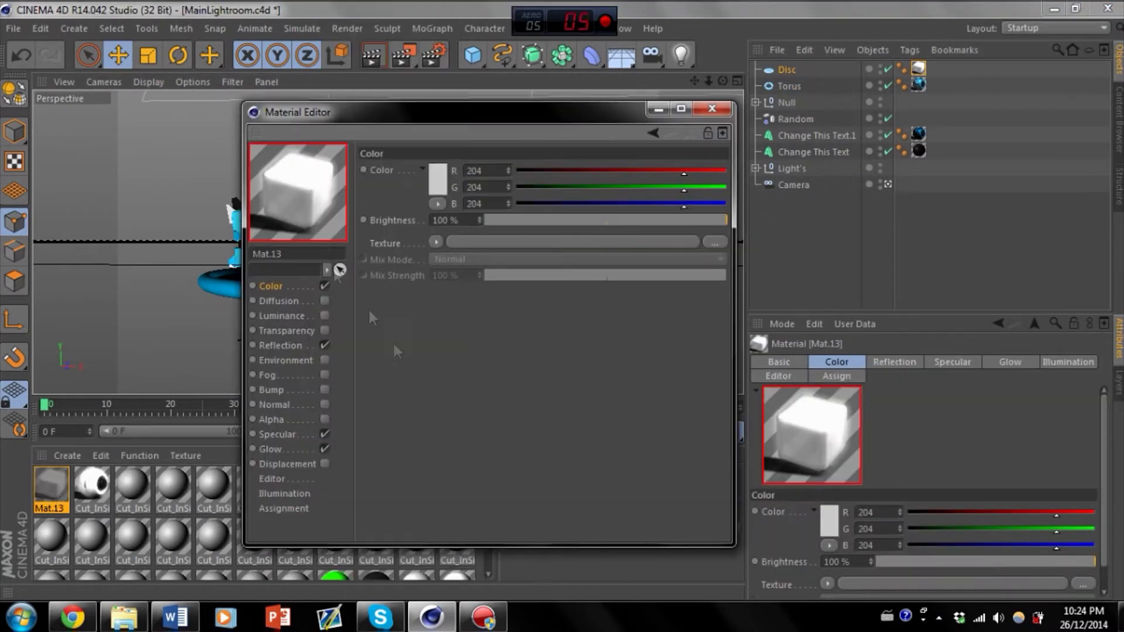
right_click(316, 193)
click(392, 495)
right_click(322, 212)
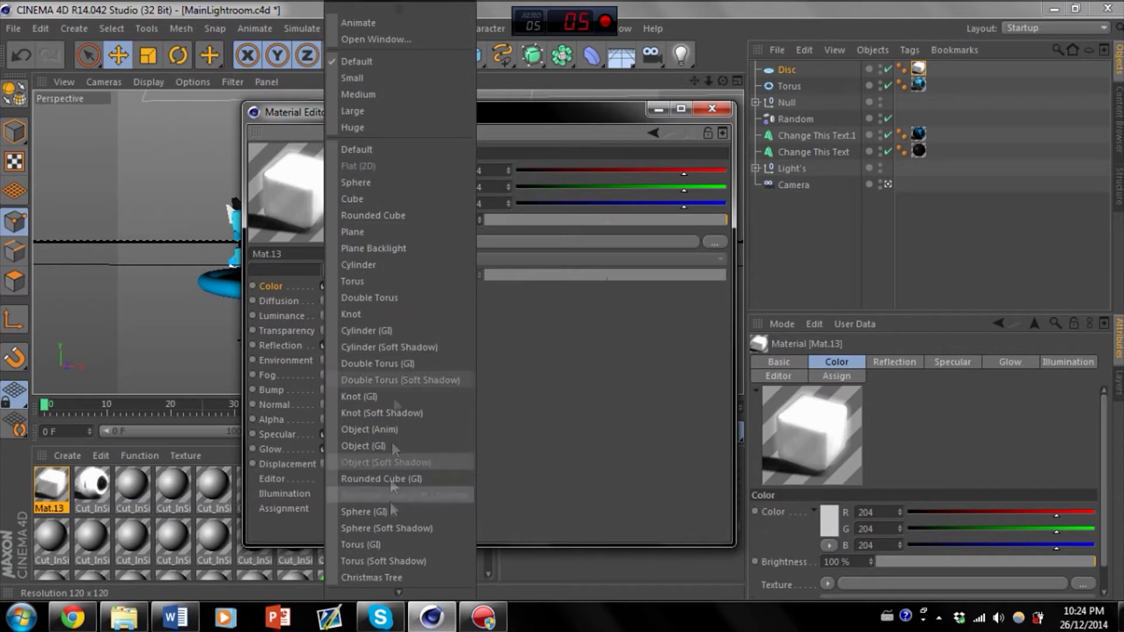
click(391, 454)
drag(407, 113, 441, 108)
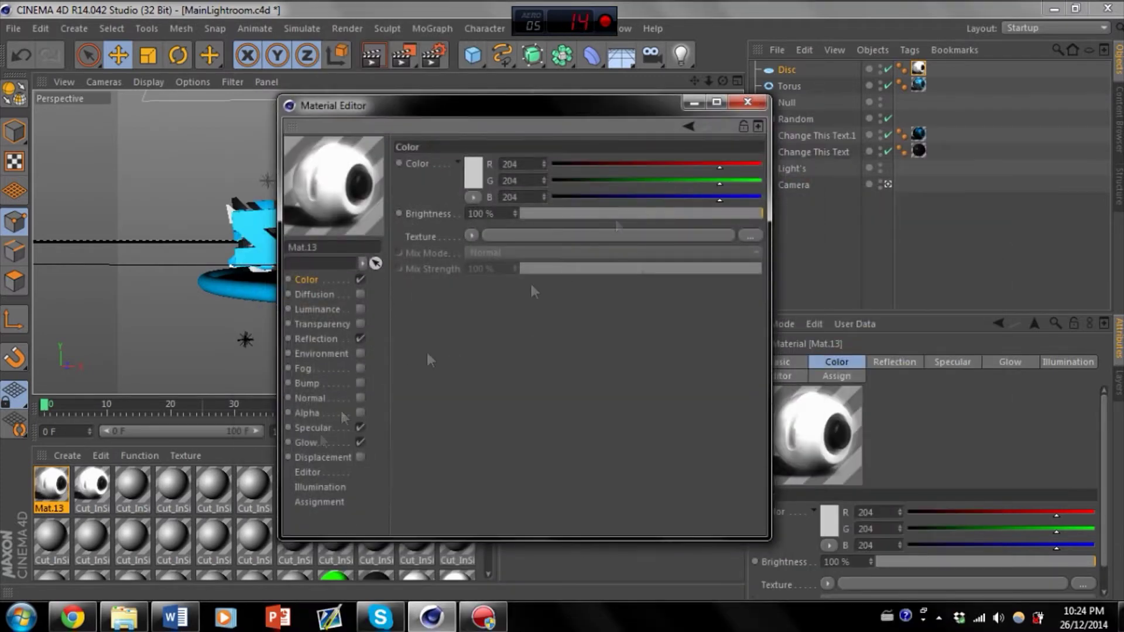
Set Mat.13's glow inner strength and outer strength to 100% and close the Material Editor
click(360, 442)
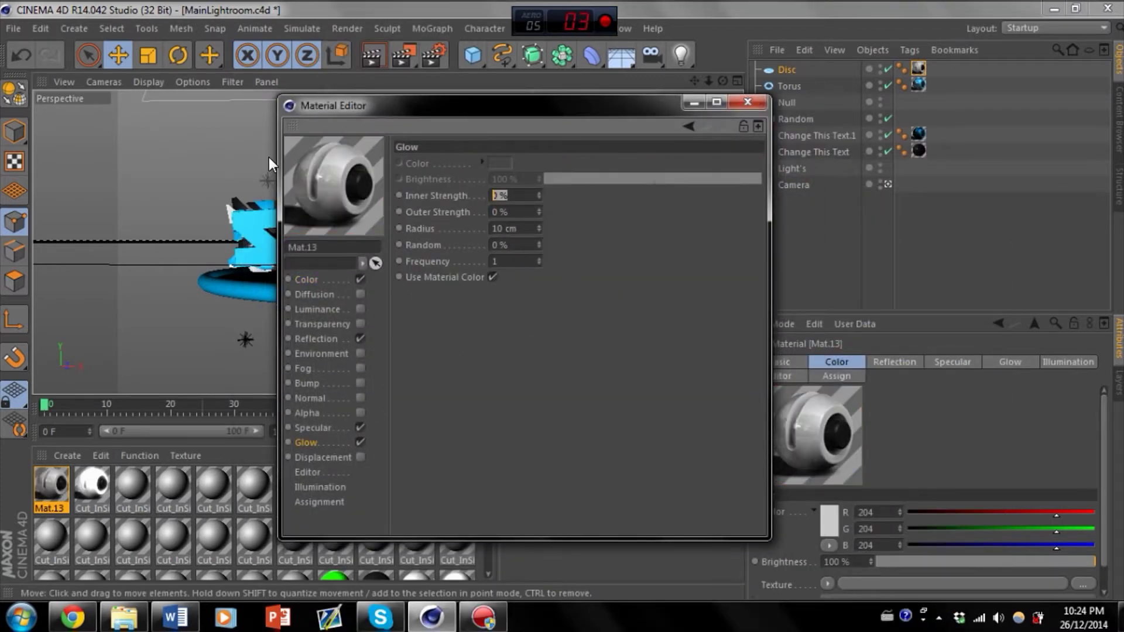
text(100)
key(Return)
key(Tab)
text(100)
key(Return)
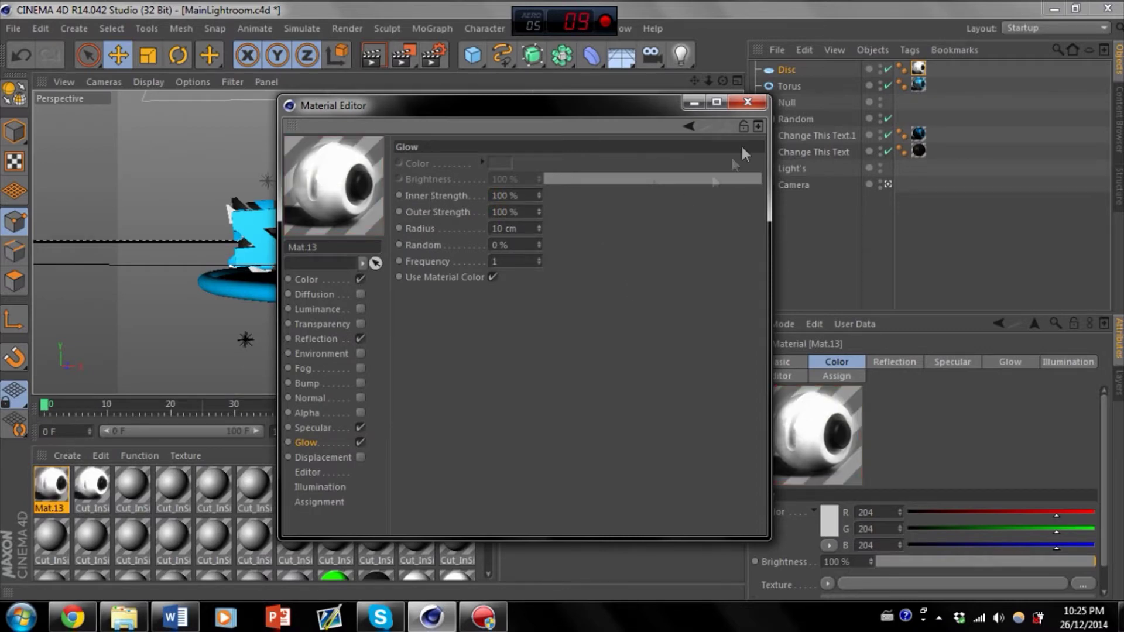
click(748, 102)
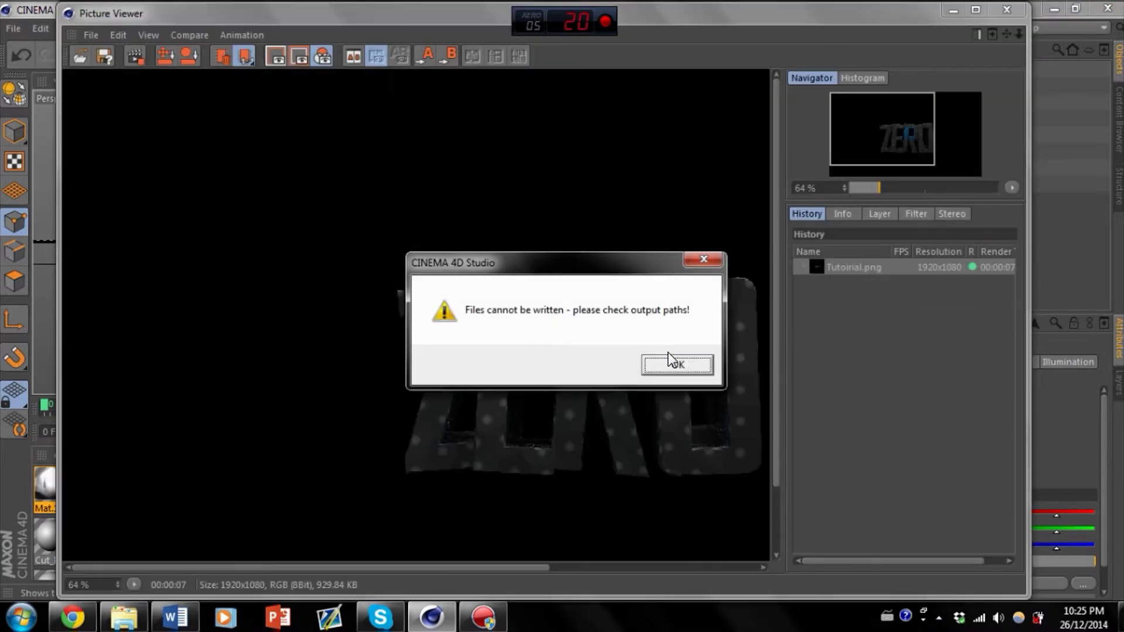
Dismiss the output path warning and confirm overwriting the Tutoirial.png output file
click(673, 366)
click(91, 34)
click(119, 76)
click(100, 318)
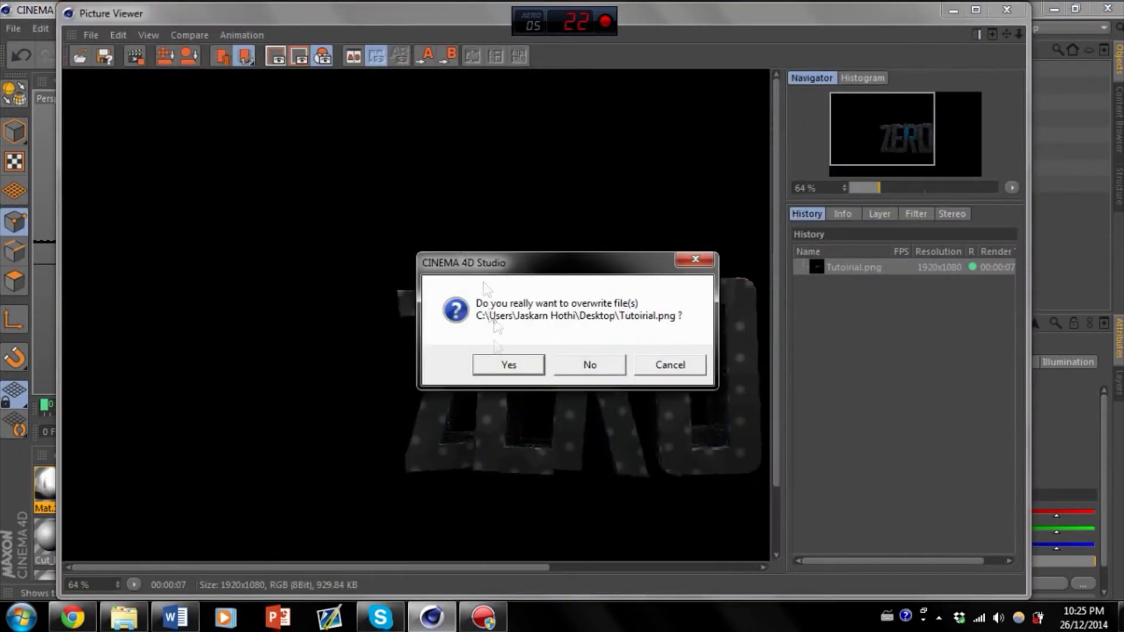
click(509, 364)
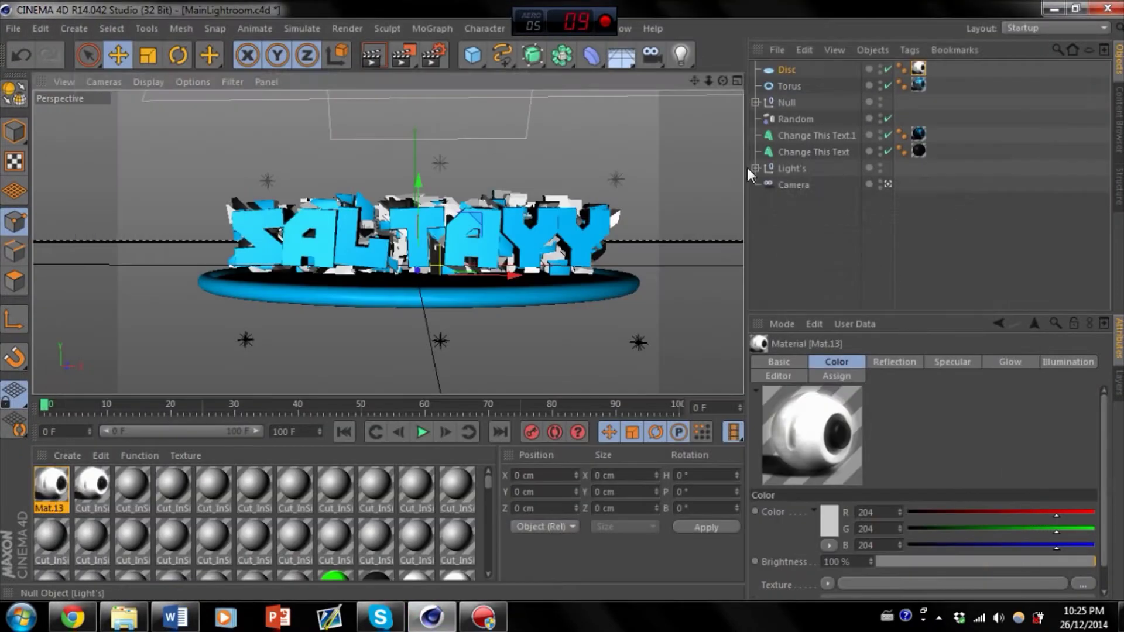
Enable the Light and Plane in the Back and Front light groups and render the scene to the Picture Viewer
click(755, 166)
click(888, 269)
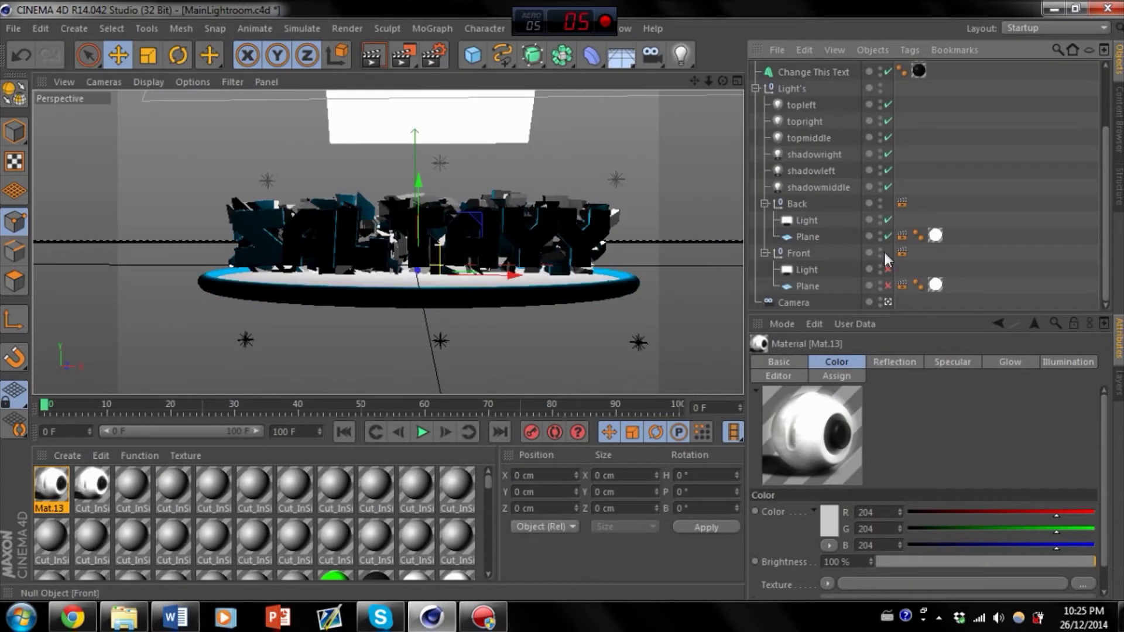
click(403, 55)
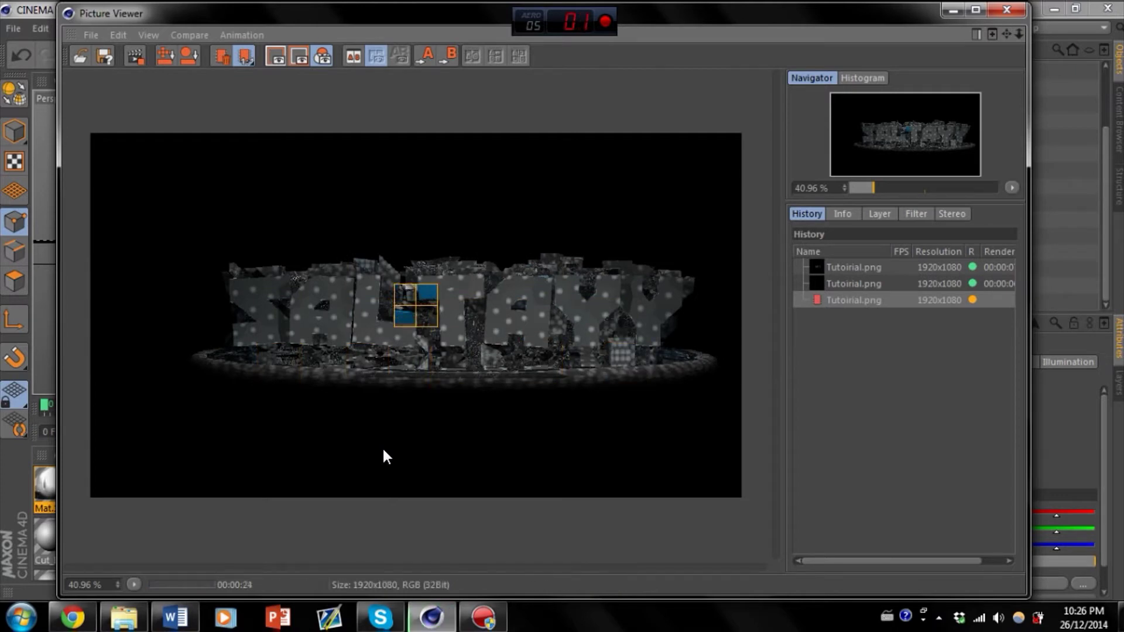
click(381, 617)
click(483, 617)
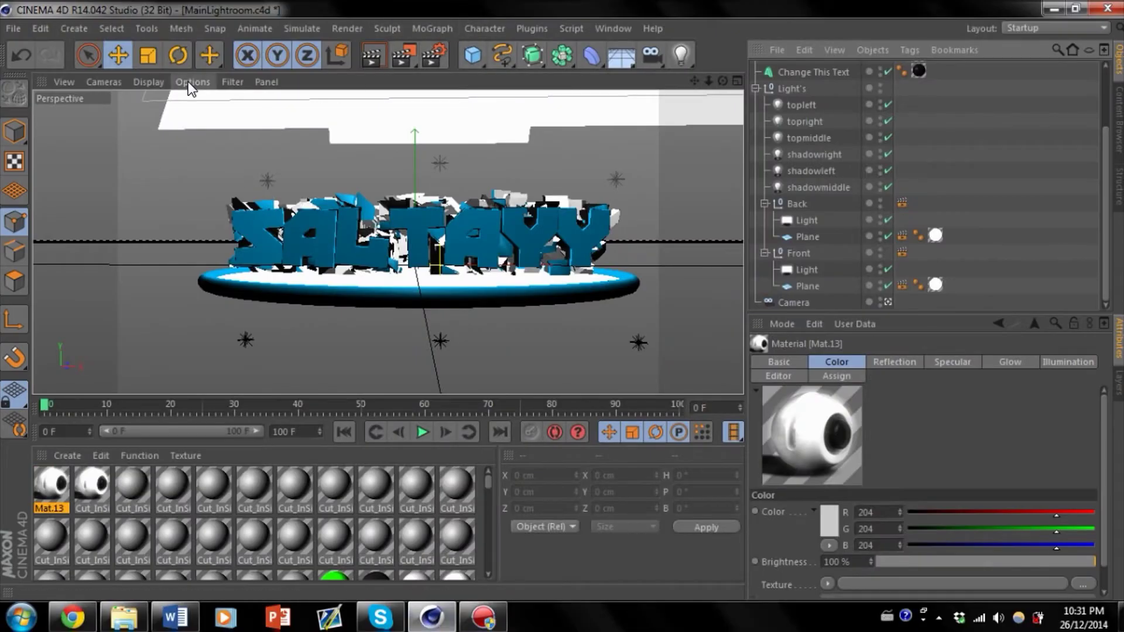
Add a circle spline and set its plane to XZ
click(74, 28)
mouse_move(87, 68)
click(167, 218)
click(881, 475)
click(876, 509)
Raise the circle spline about 15 cm and scale it down to a radius of about 58 cm
key(t)
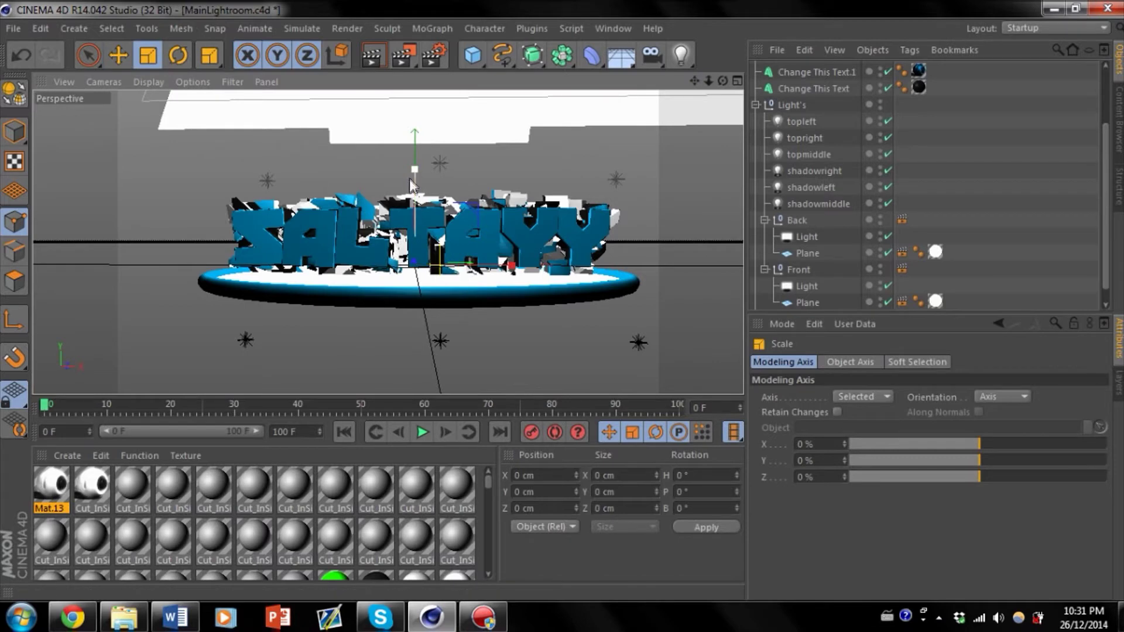
key(ctrl+z)
key(e)
mouse_move(409, 170)
mouse_down()
mouse_move(409, 151)
mouse_move(405, 165)
mouse_up()
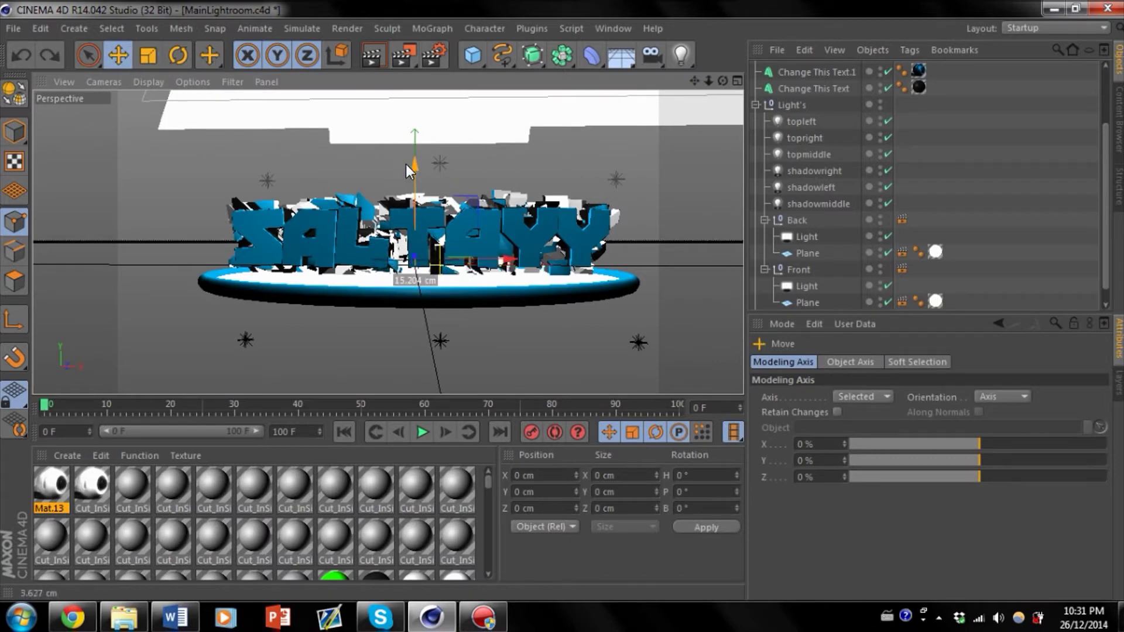
key(t)
drag(515, 258, 485, 260)
Add a Reeper 2.0 object, collapse the light group, and make the circle spline a child of Reeper 2.0
click(528, 28)
click(539, 93)
scroll(942, 246, down, 1)
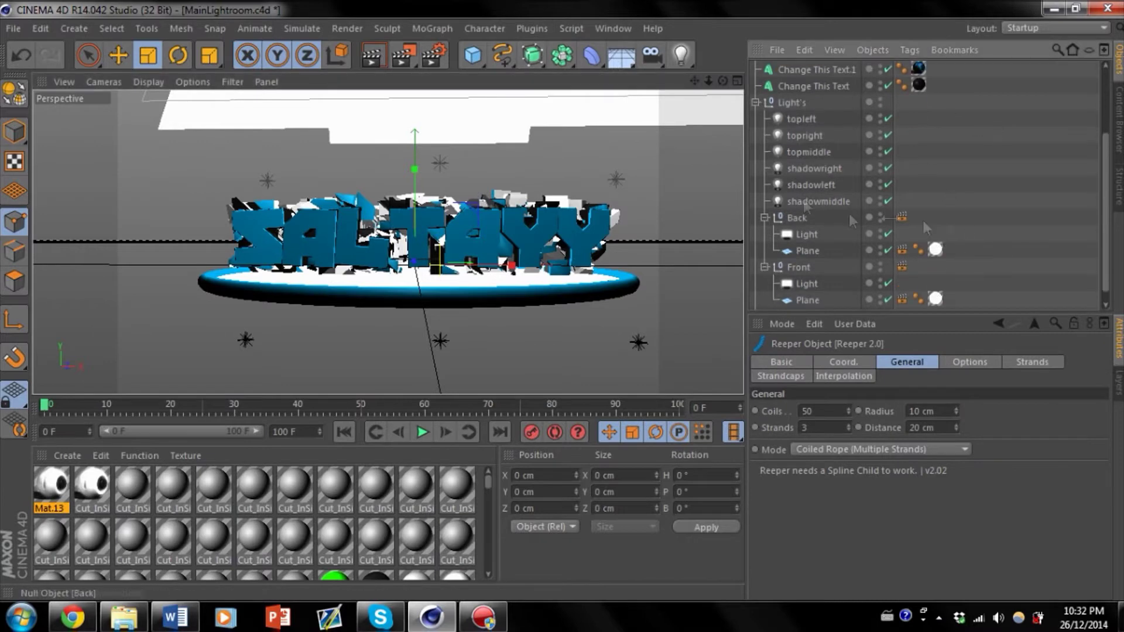
click(756, 104)
drag(792, 87, 790, 69)
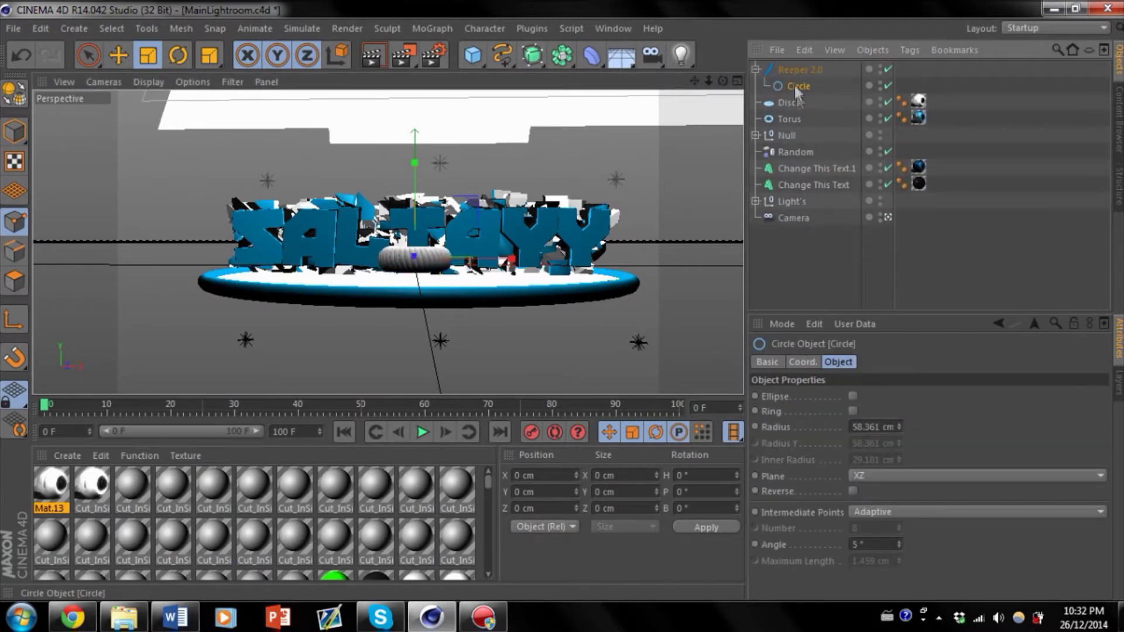
Set the Reeper 2.0 rope to 38 coils, 1 strand, a radius of 10.795 cm and a distance of 10.12 cm
click(805, 69)
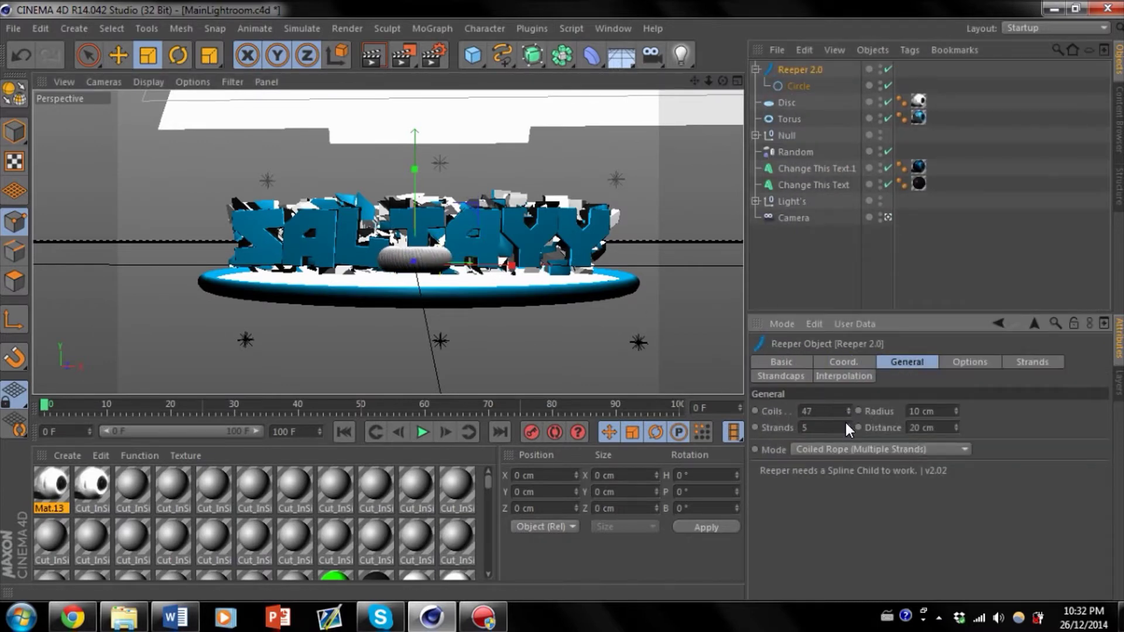
click(846, 430)
scroll(948, 412, down, 5)
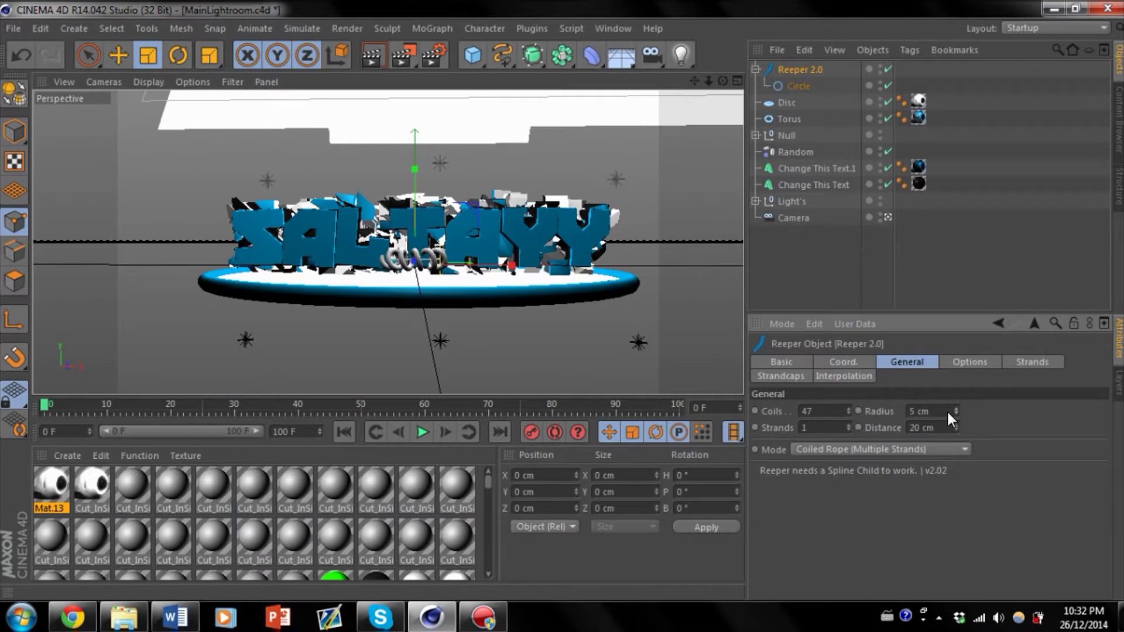
scroll(951, 427, down, 4)
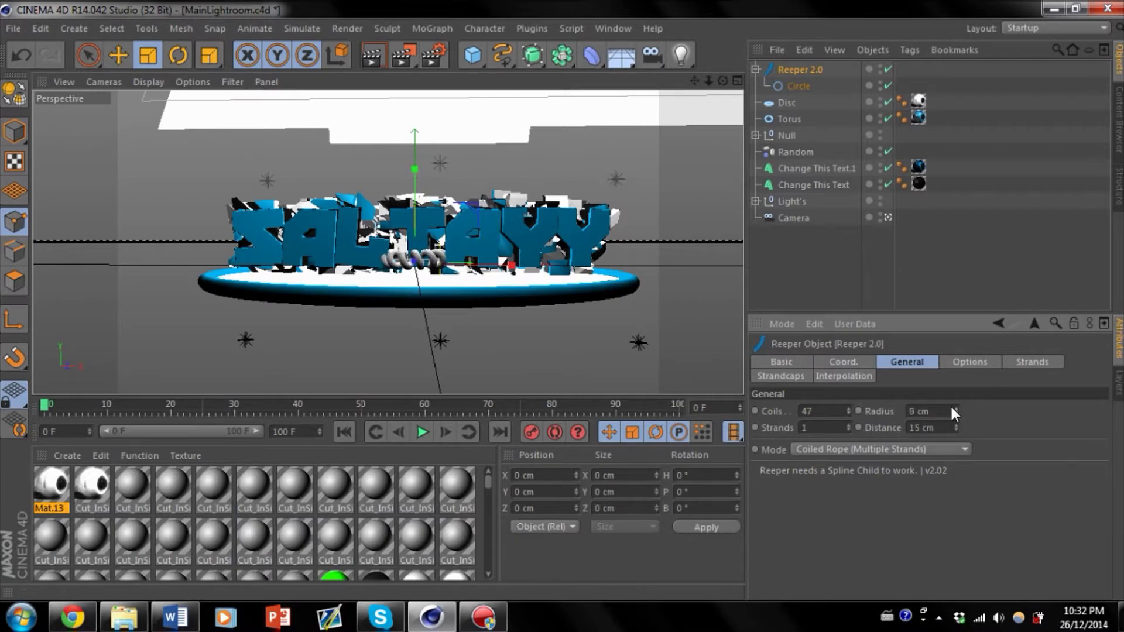
drag(414, 169, 415, 205)
scroll(846, 410, down, 9)
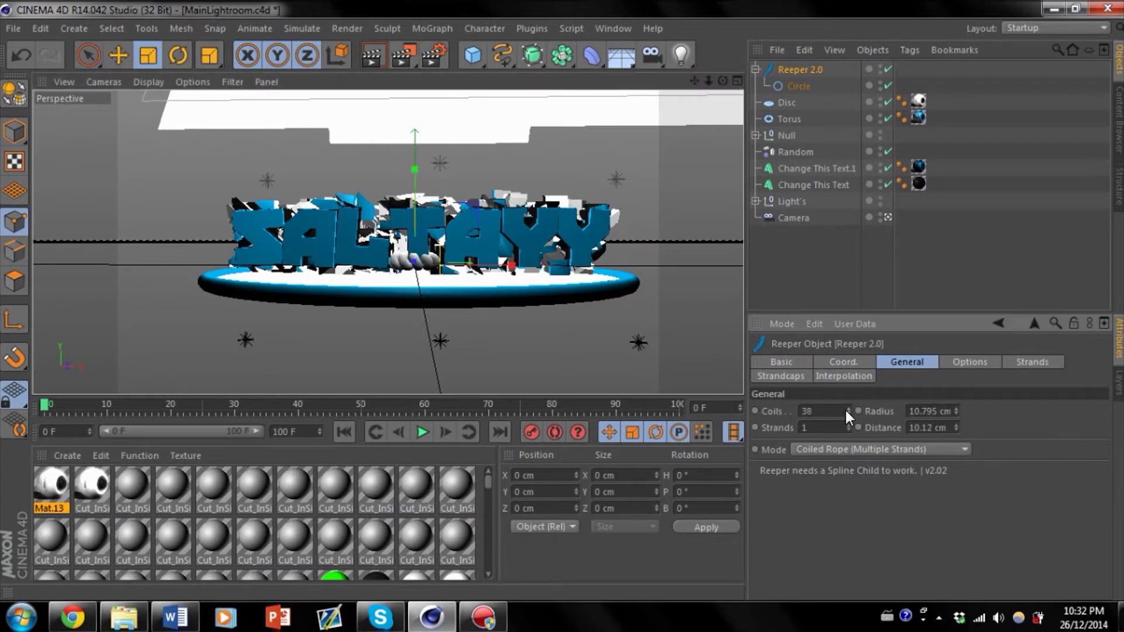
Nudge the coiled rope at the base of the text and apply the Mat.13 material to it
key(e)
drag(413, 165, 421, 168)
drag(51, 486, 895, 92)
Duplicate the rope with its circle spline, place the copy at the upper part of the S and tilt it diagonally
click(800, 70)
ctrl+drag(798, 86, 825, 65)
drag(416, 199, 423, 122)
drag(482, 201, 310, 201)
click(178, 63)
key(e)
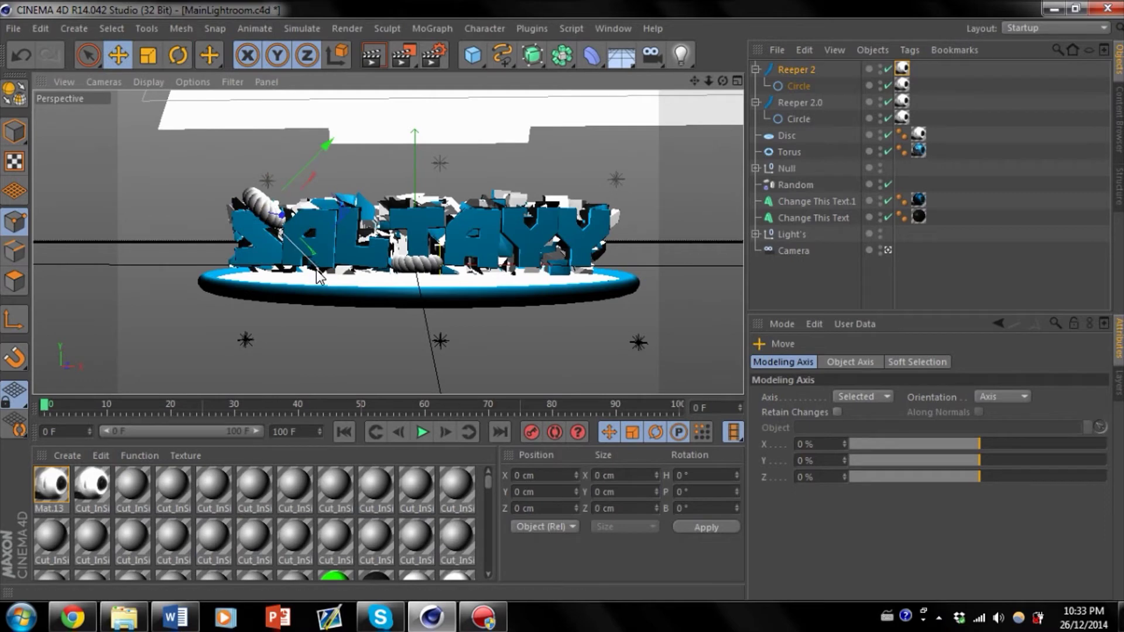
Scale the tilted rope copy on the S down slightly along its axes
key(t)
drag(327, 143, 325, 153)
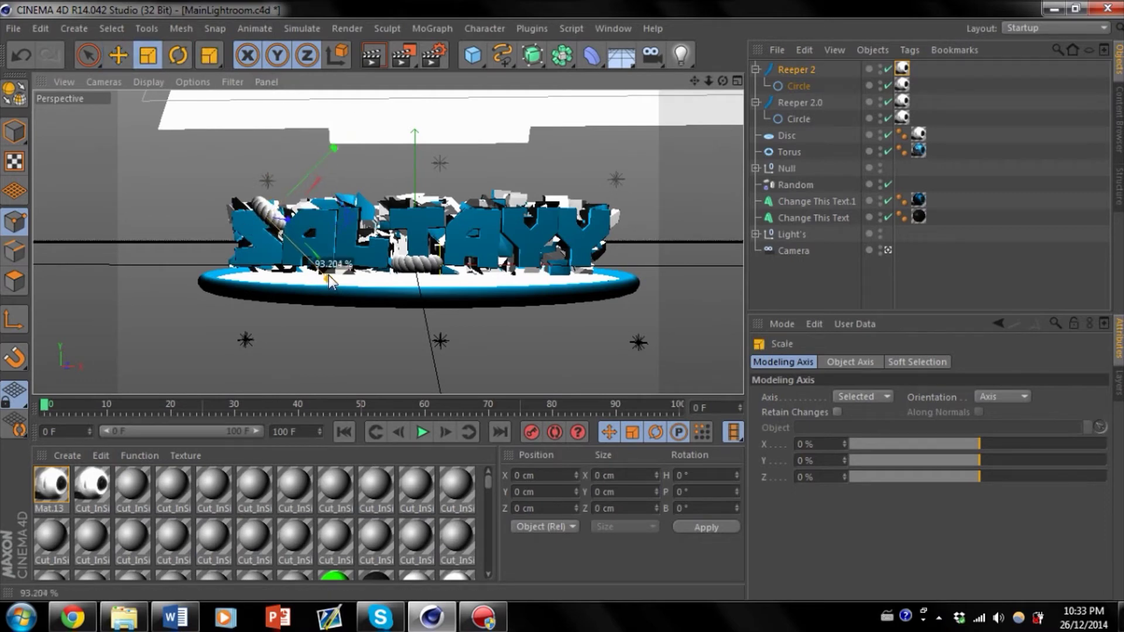
drag(328, 275, 319, 287)
key(e)
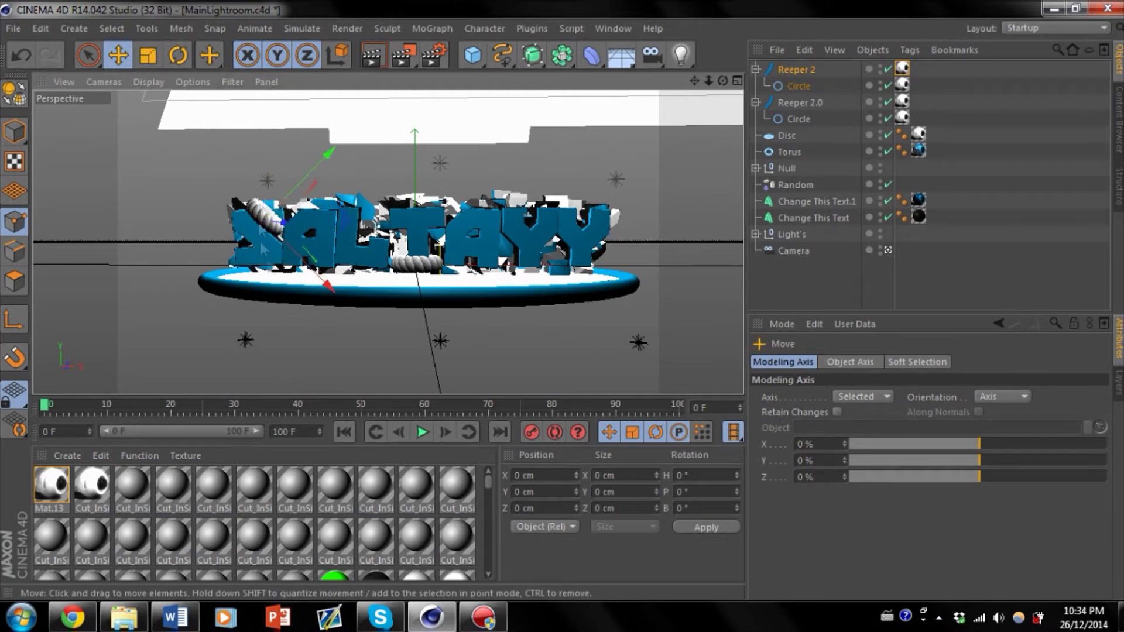
Rotate the rope copy back to level and move it over the L of the text
key(r)
drag(276, 164, 316, 184)
key(e)
drag(257, 145, 258, 185)
drag(353, 236, 401, 241)
Move Reeper 2 with its circle spline directly above the Light's group in the object hierarchy
click(794, 69)
mouse_move(781, 220)
mouse_down()
mouse_move(797, 205)
mouse_move(794, 225)
mouse_up()
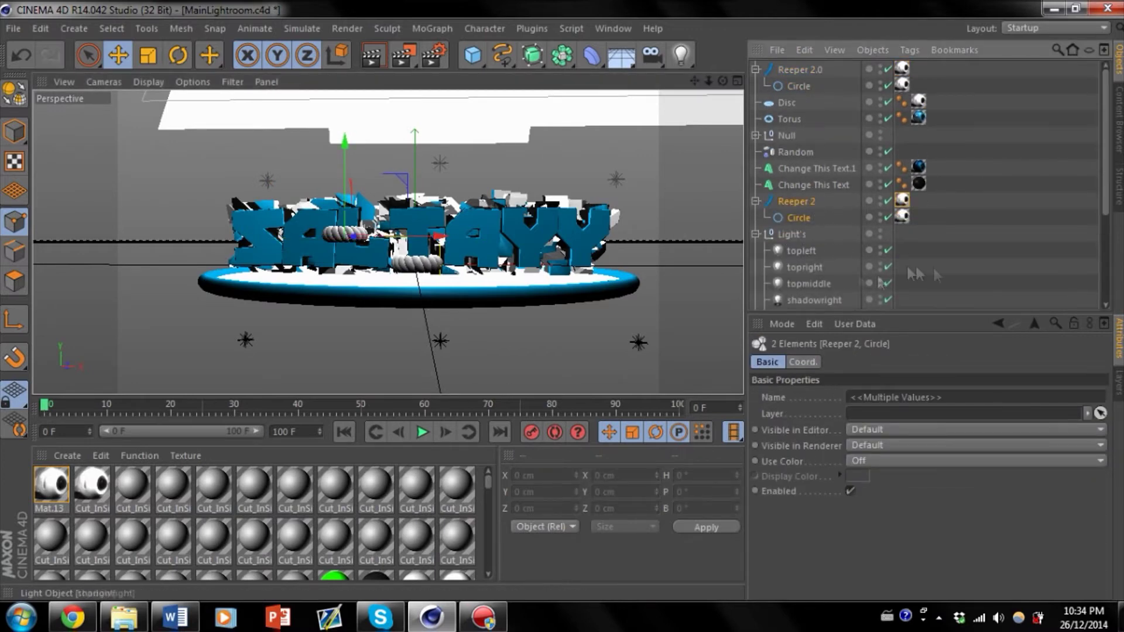
click(987, 216)
Move the rope copy onto the final Y and set it to 28 coils, 4 strands and a 4.63 cm radius
click(796, 201)
drag(439, 239, 628, 206)
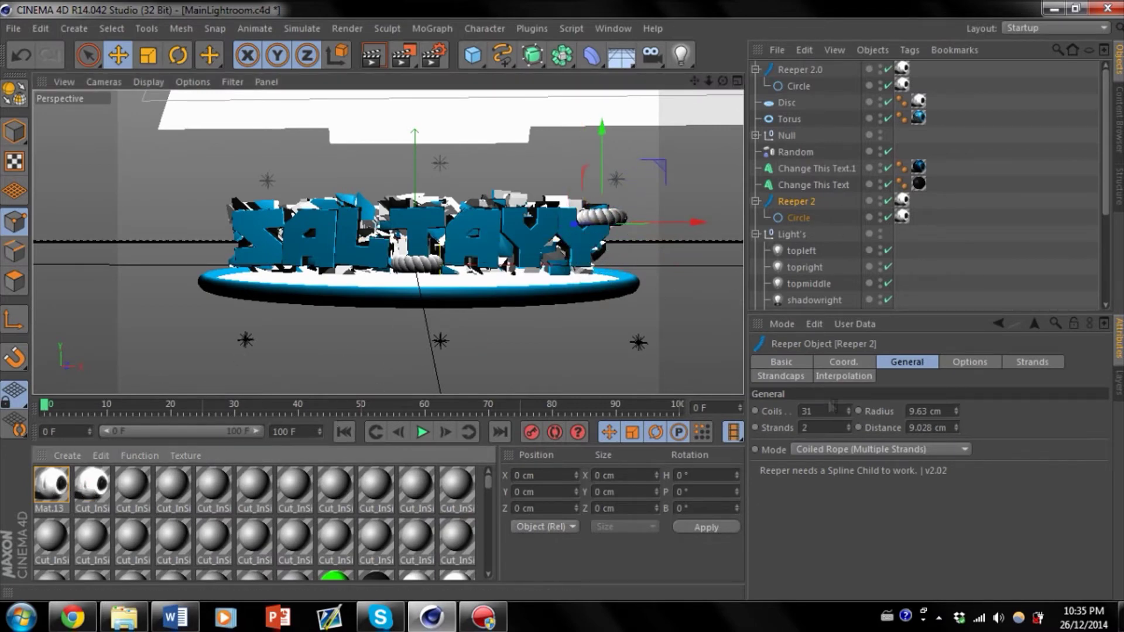
click(847, 430)
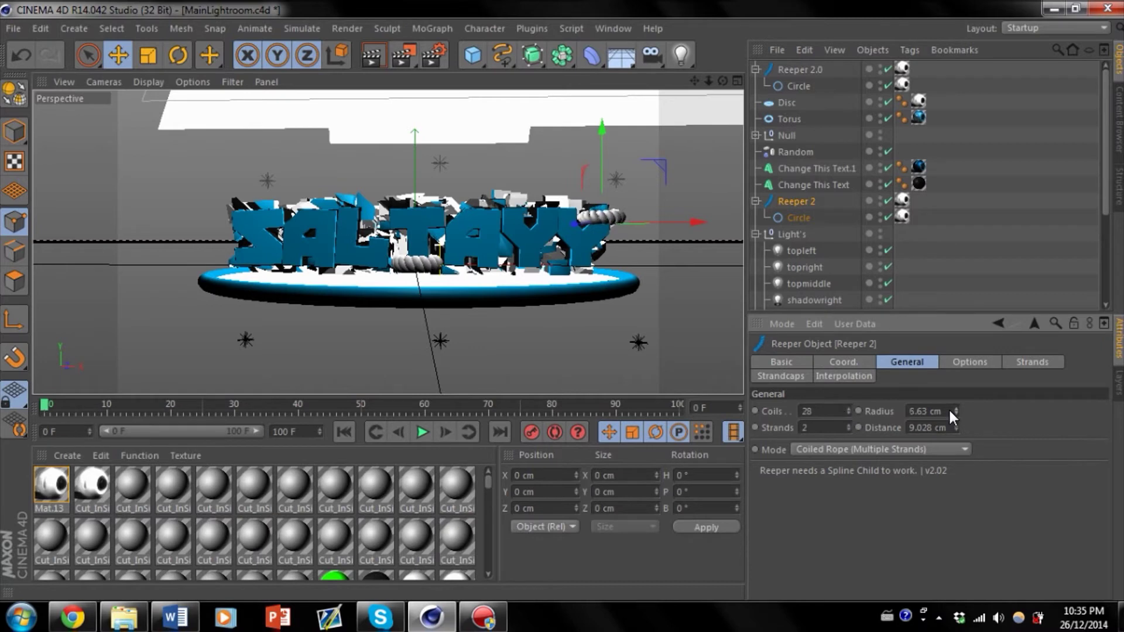
click(408, 259)
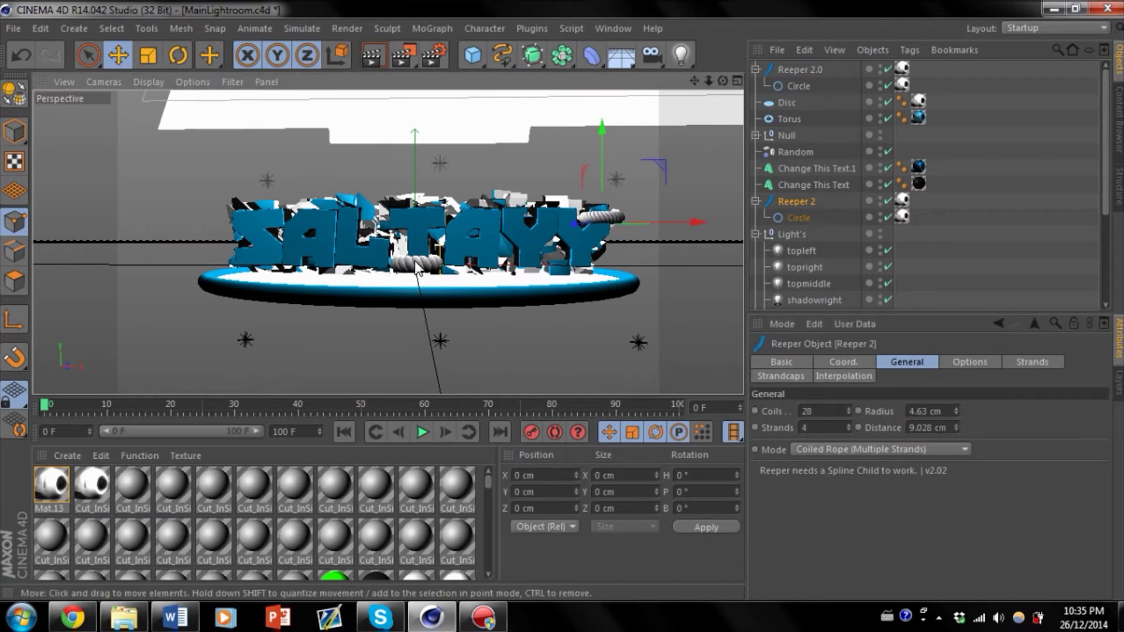
Set the Reeper 2.0 rope at the base of the text to 4 strands and a radius of 6.795 cm
click(810, 84)
click(809, 85)
click(800, 69)
click(907, 362)
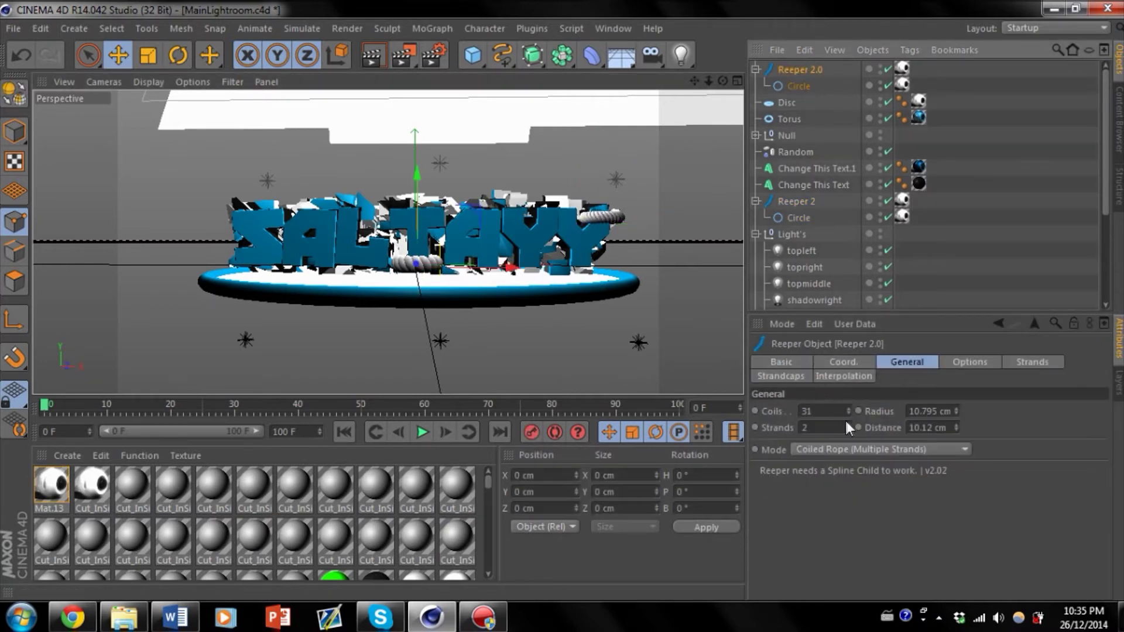
click(955, 408)
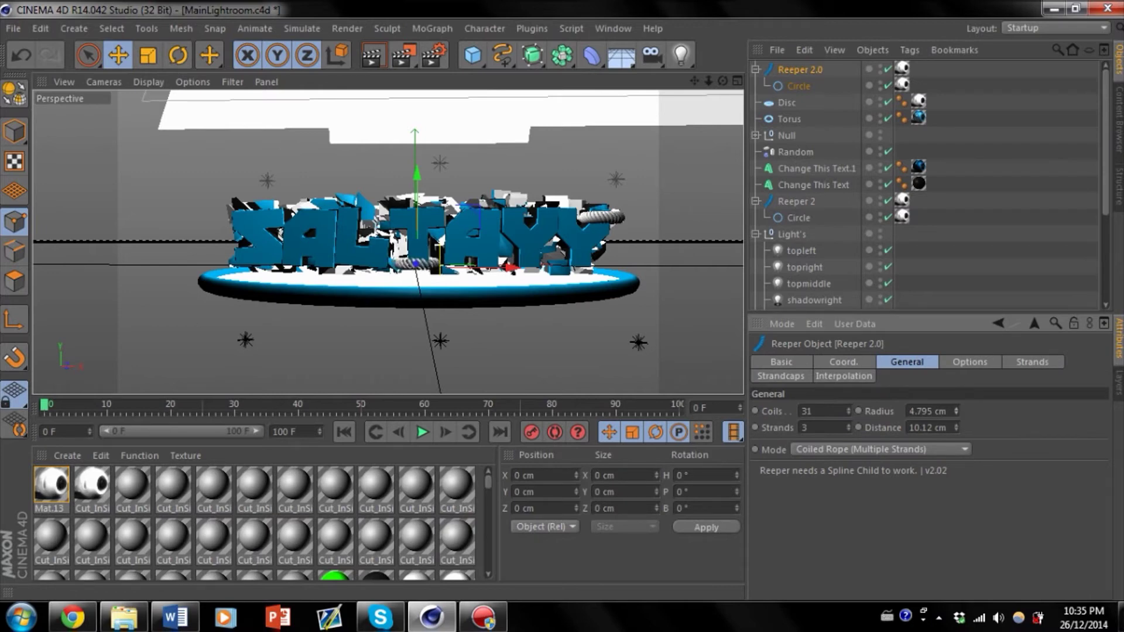
click(956, 409)
click(956, 408)
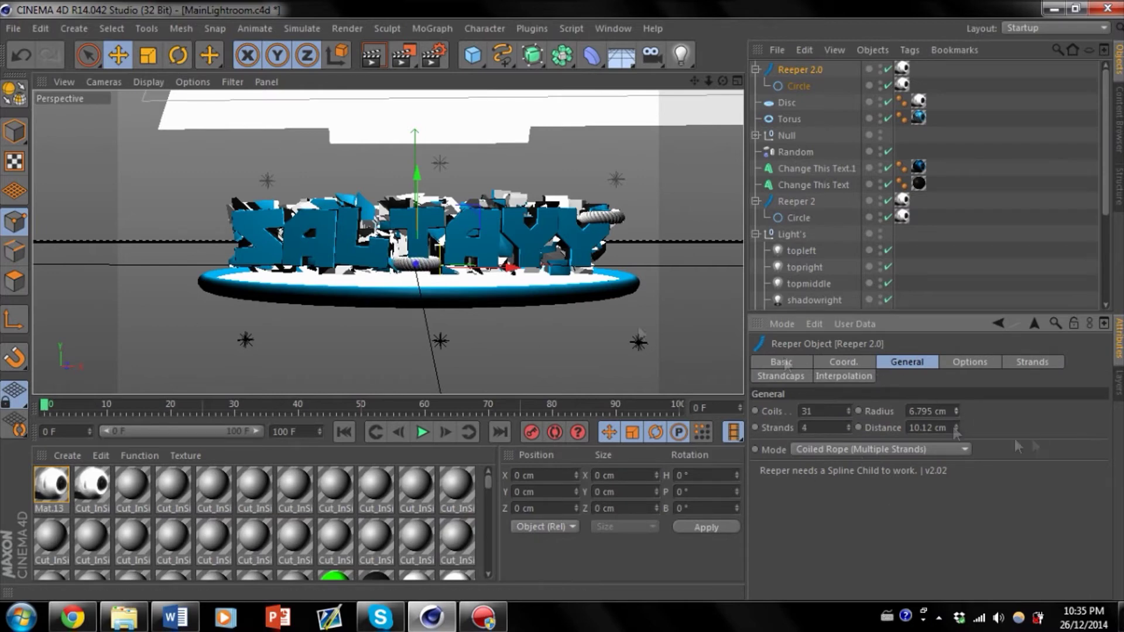
Render the scene to the Picture Viewer, overwriting the existing PNG file
click(403, 55)
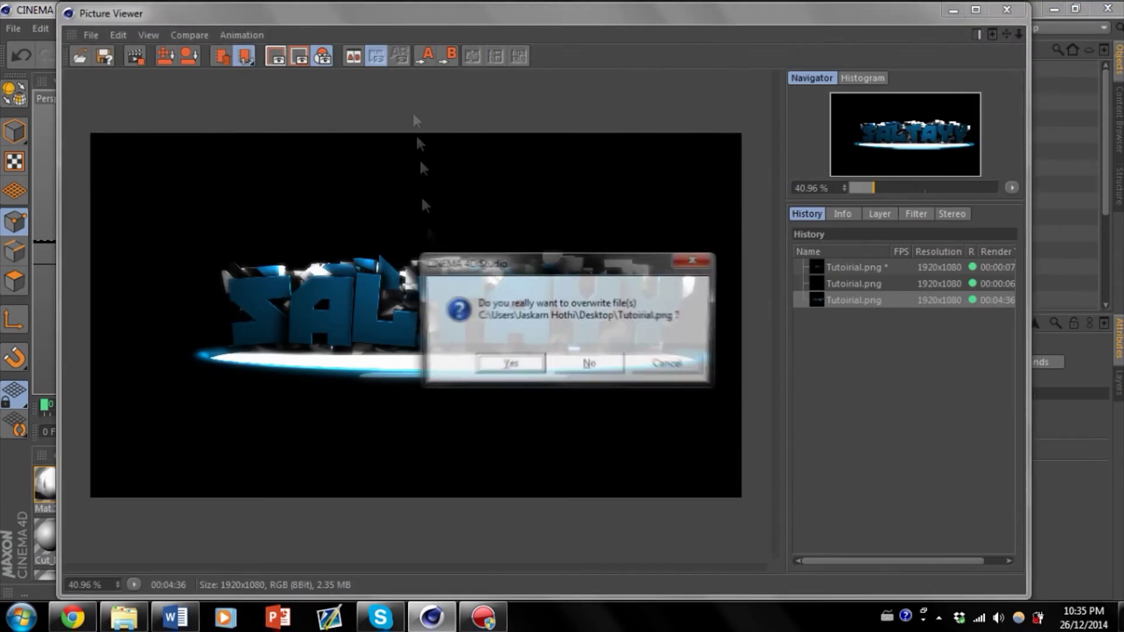
click(525, 363)
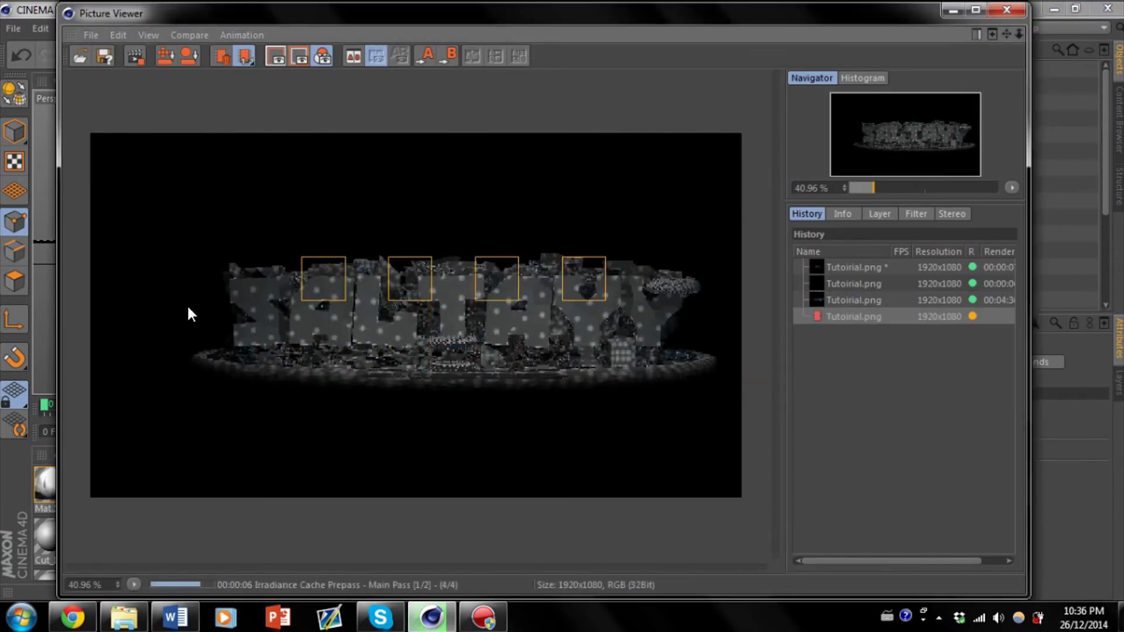